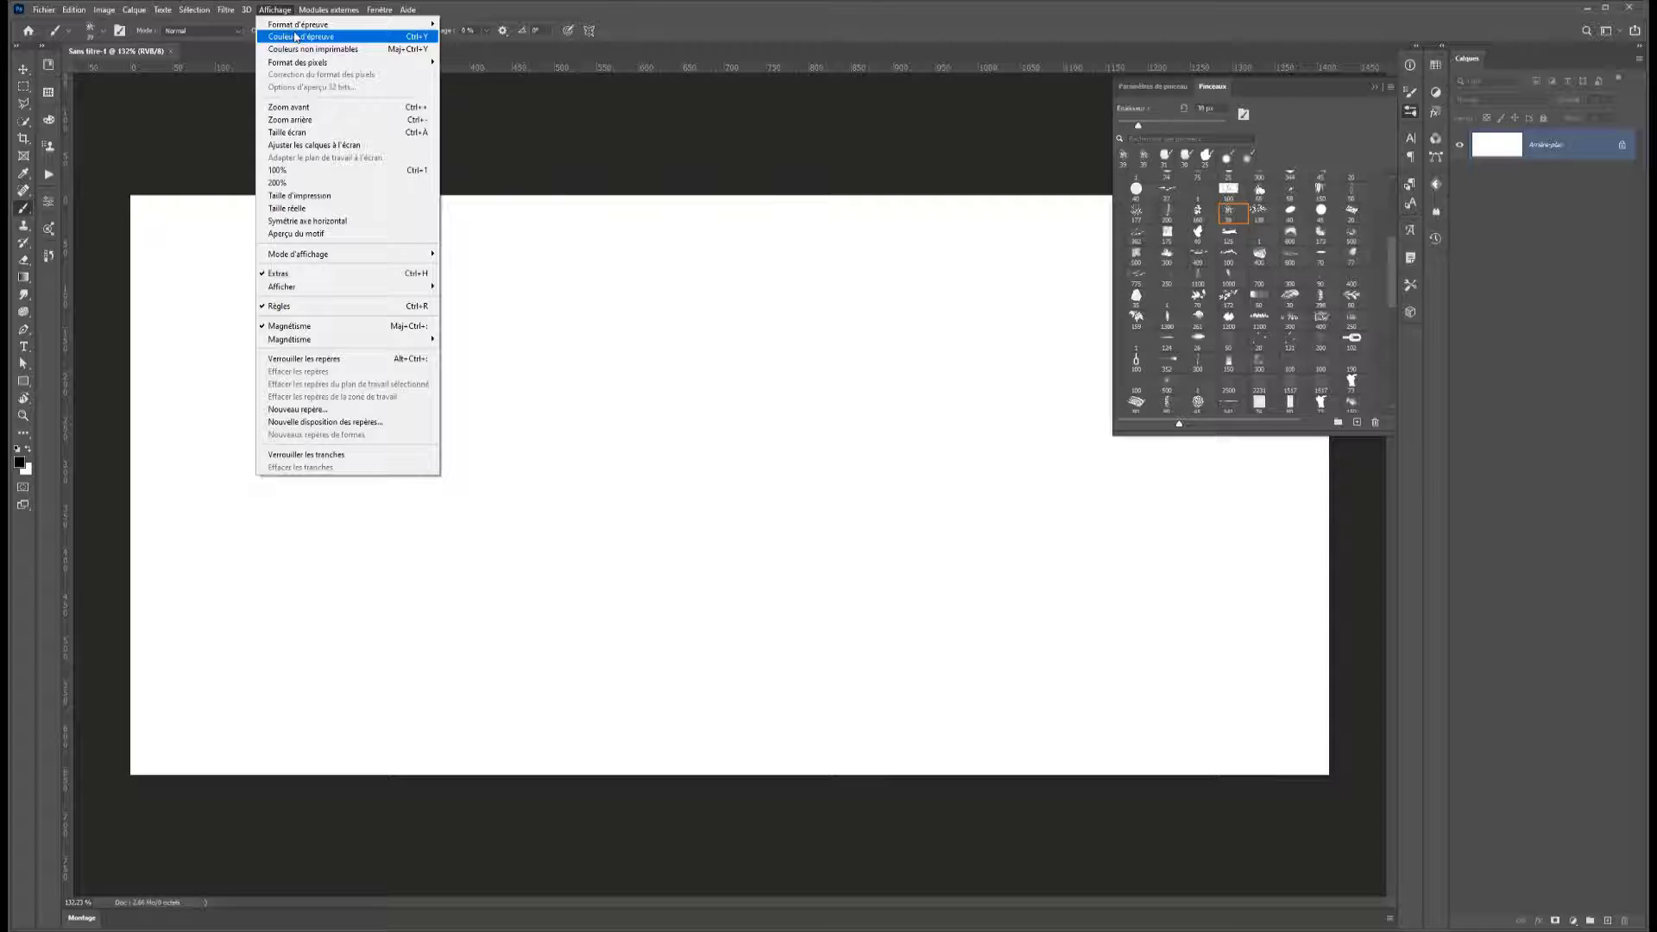
mouse_move(297, 26)
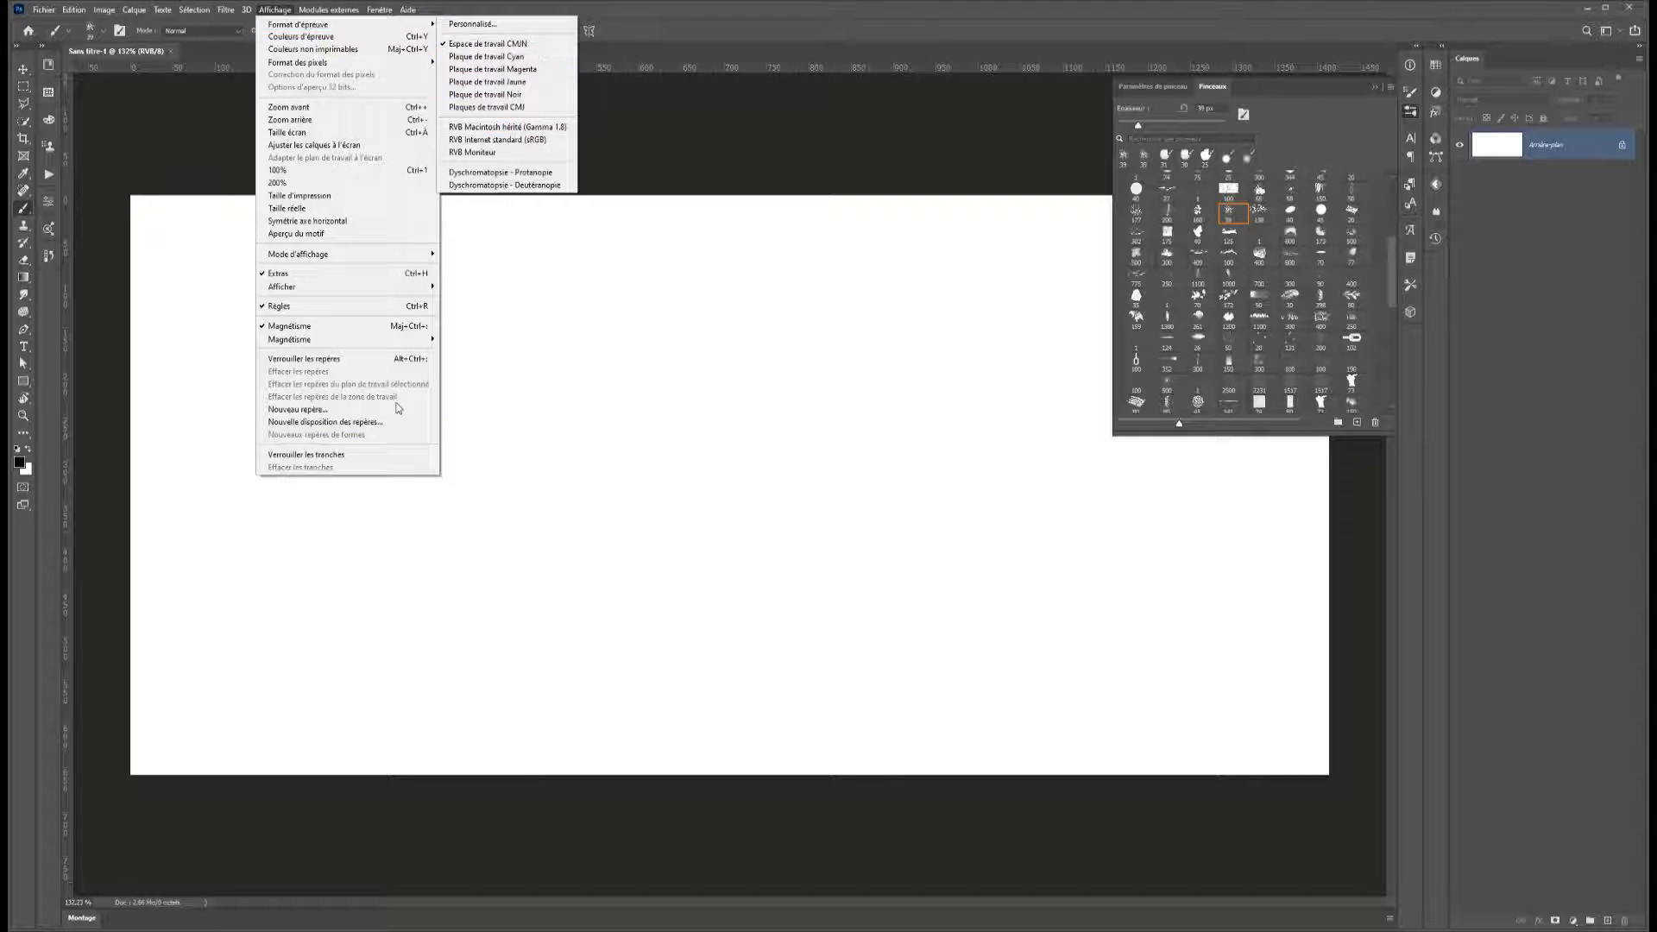
left_click(674, 839)
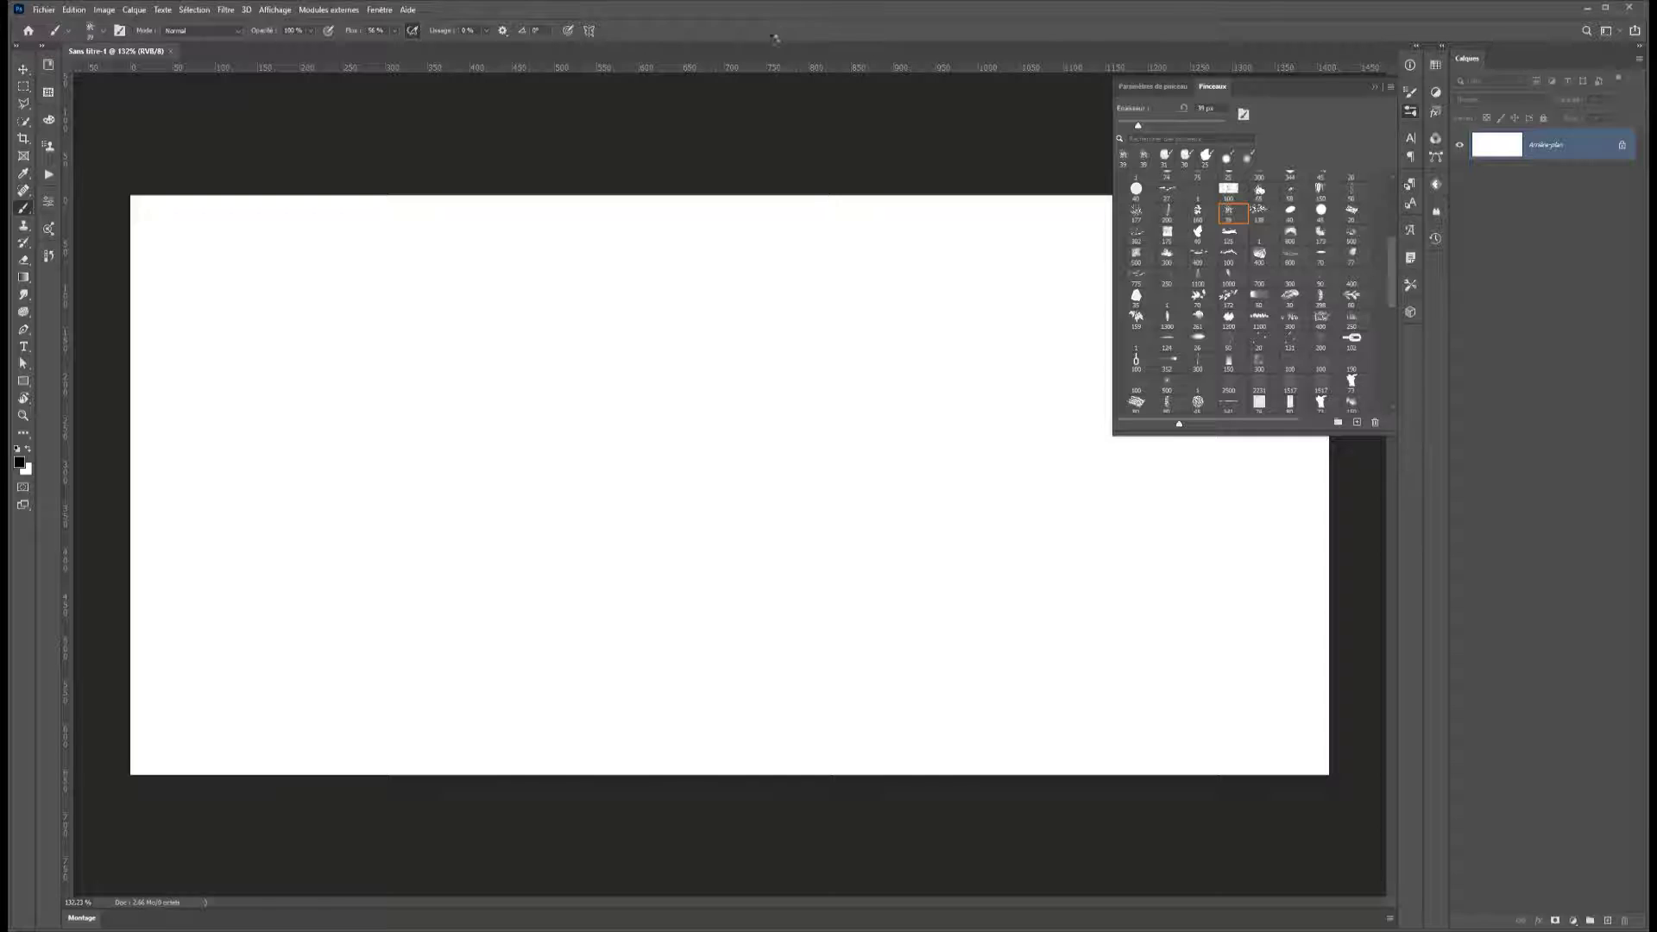
Step: Open the stag photo as a separate document and convert its colour mode to Couleurs CMJN
left_click_drag(774, 39, 774, 48)
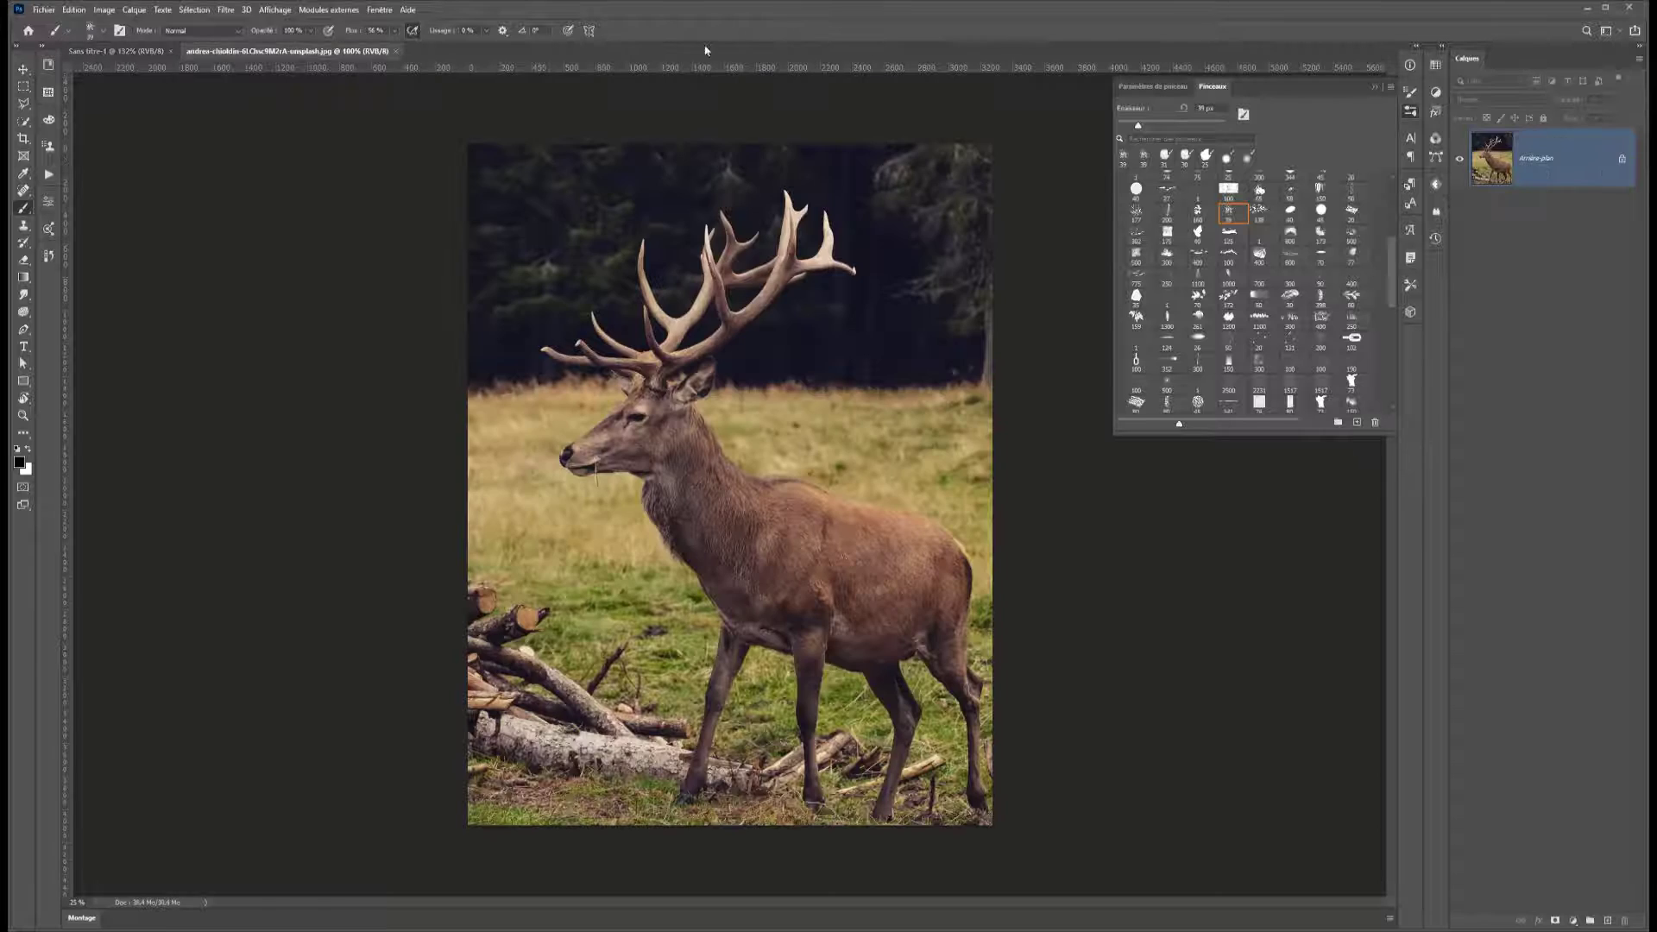
left_click(103, 12)
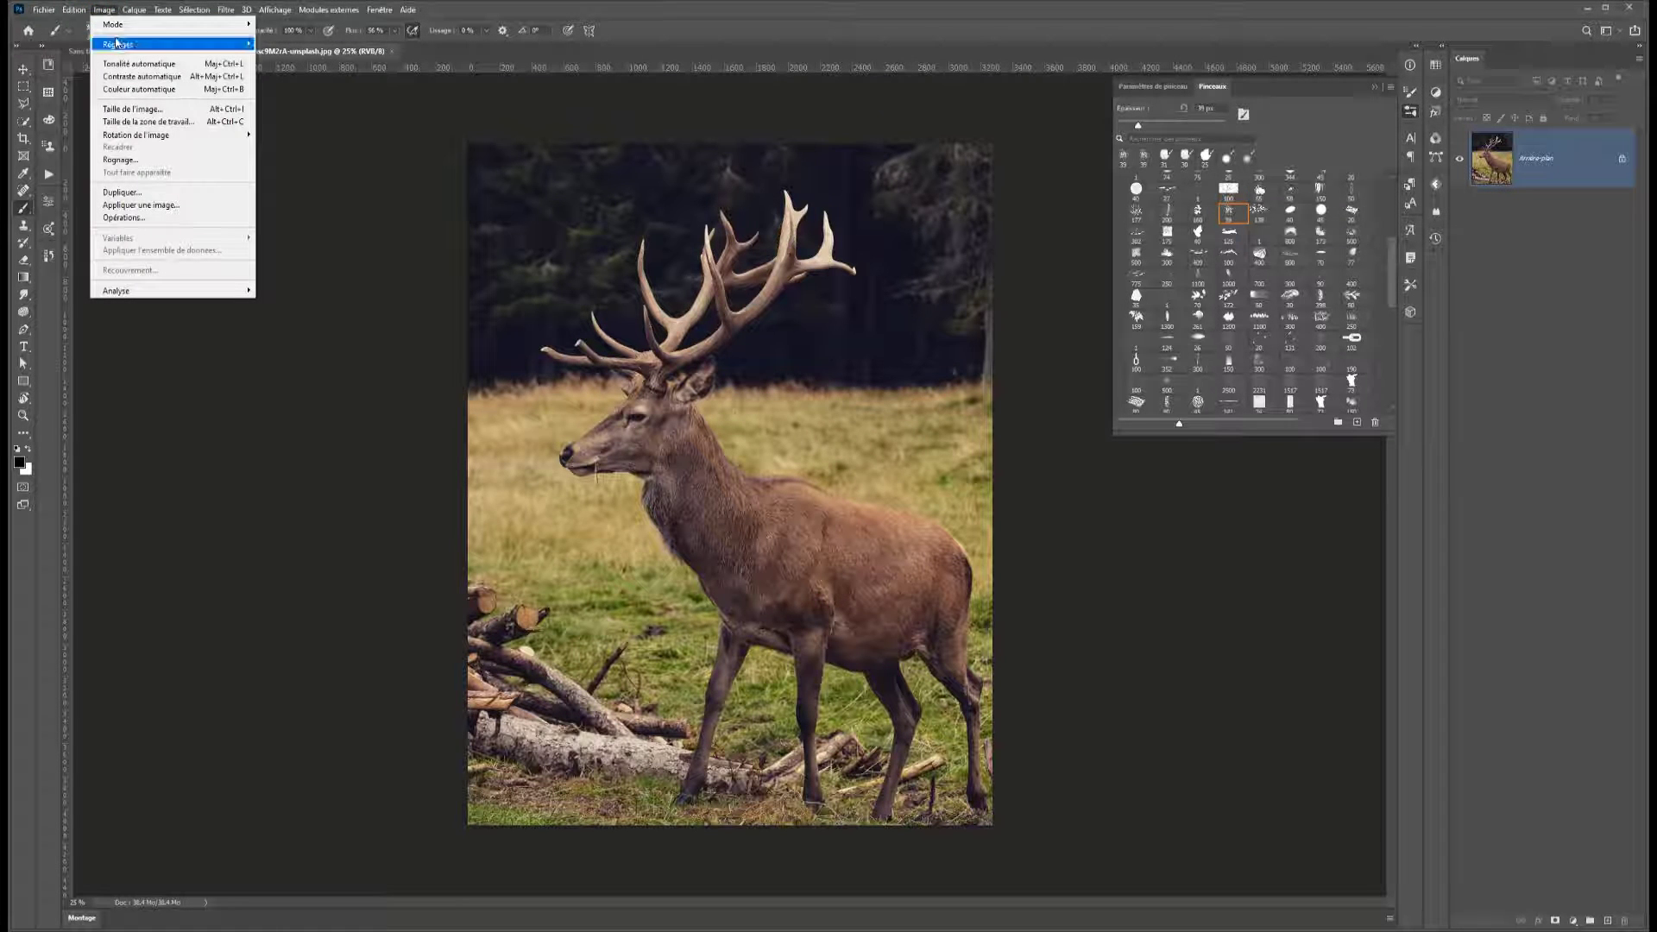
mouse_move(129, 24)
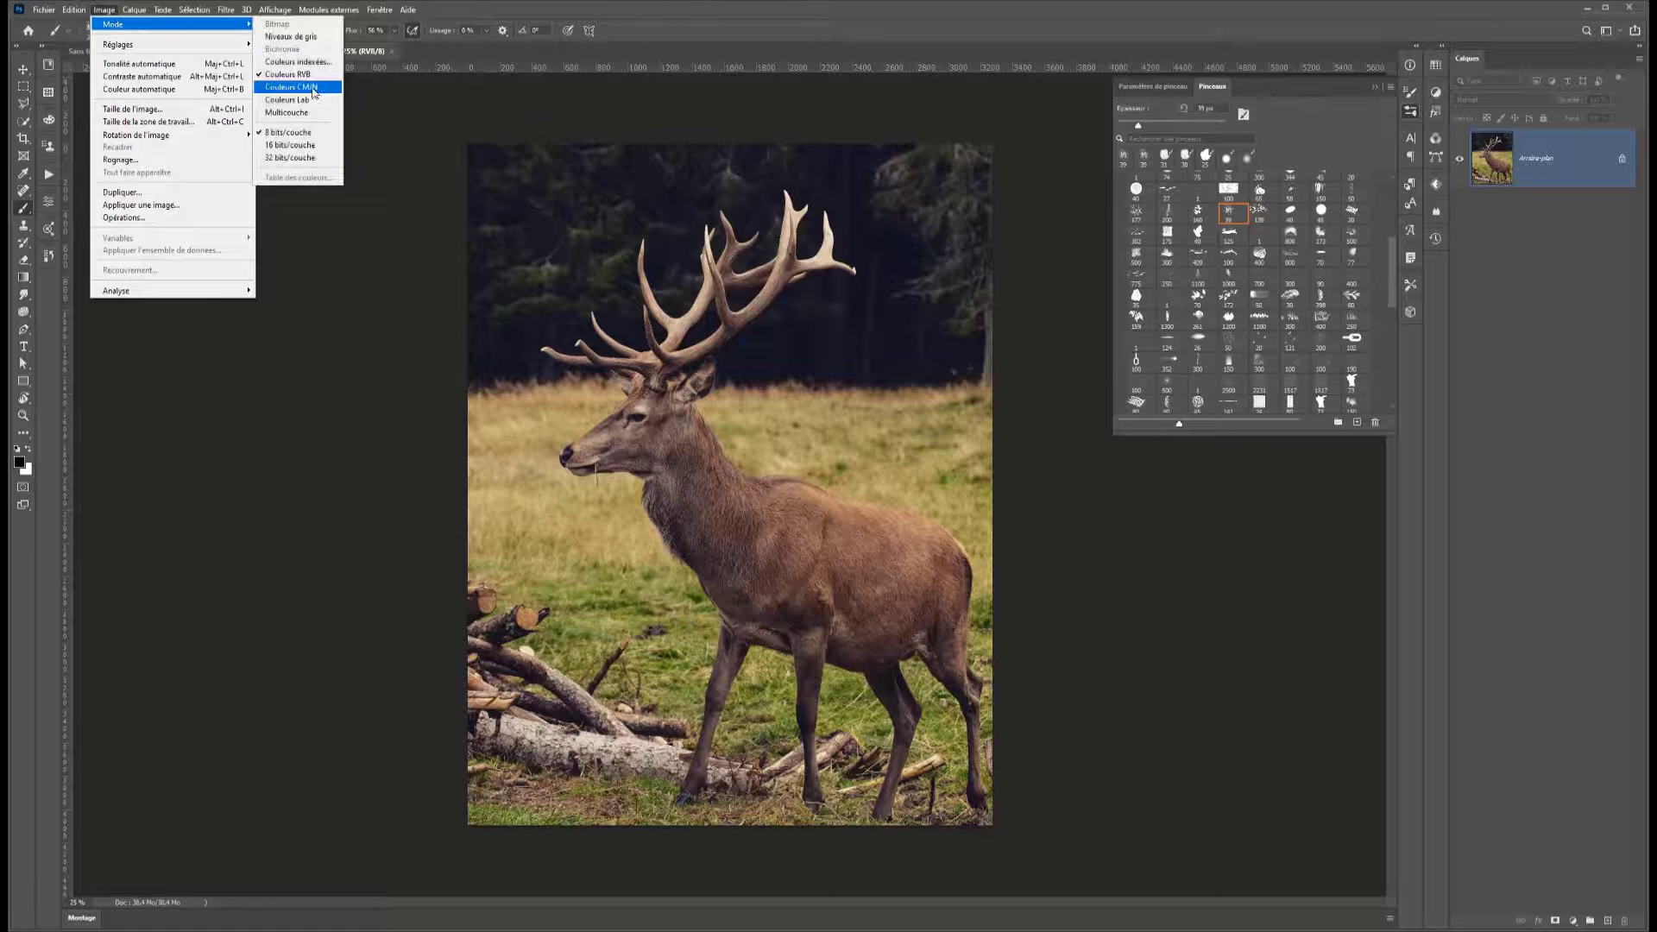
left_click(313, 87)
left_click(824, 358)
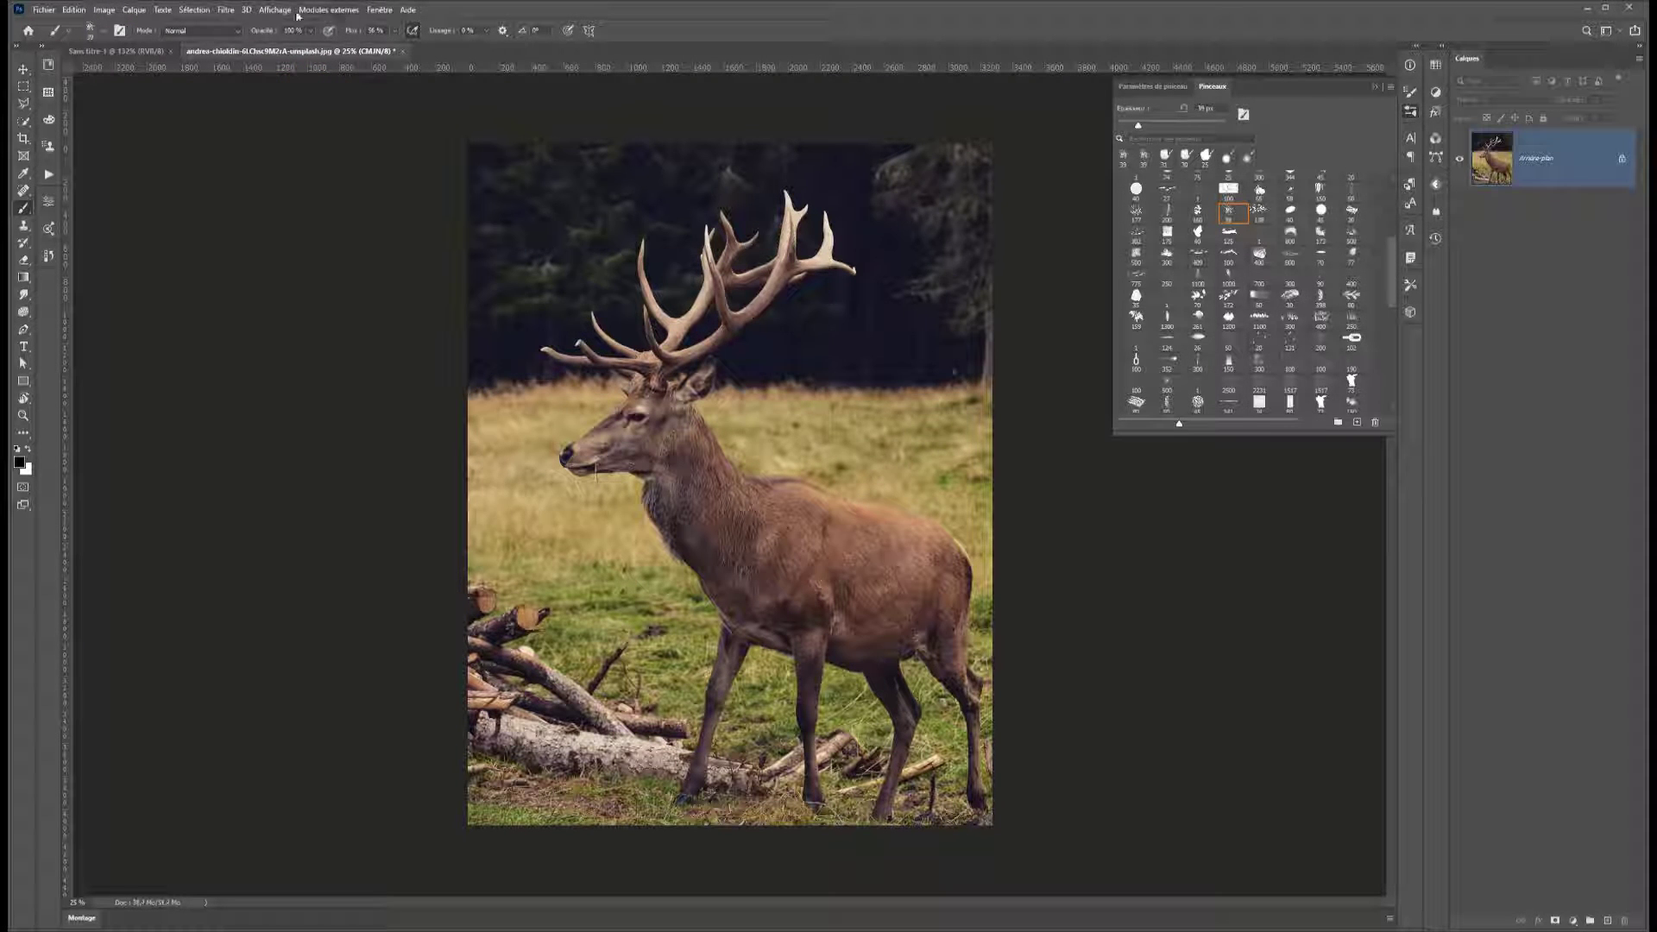
Step: Preview the stag photo with the Plaque de travail Cyan proof setup and with Plaque de travail Magenta
left_click(268, 11)
left_click(294, 25)
left_click(525, 56)
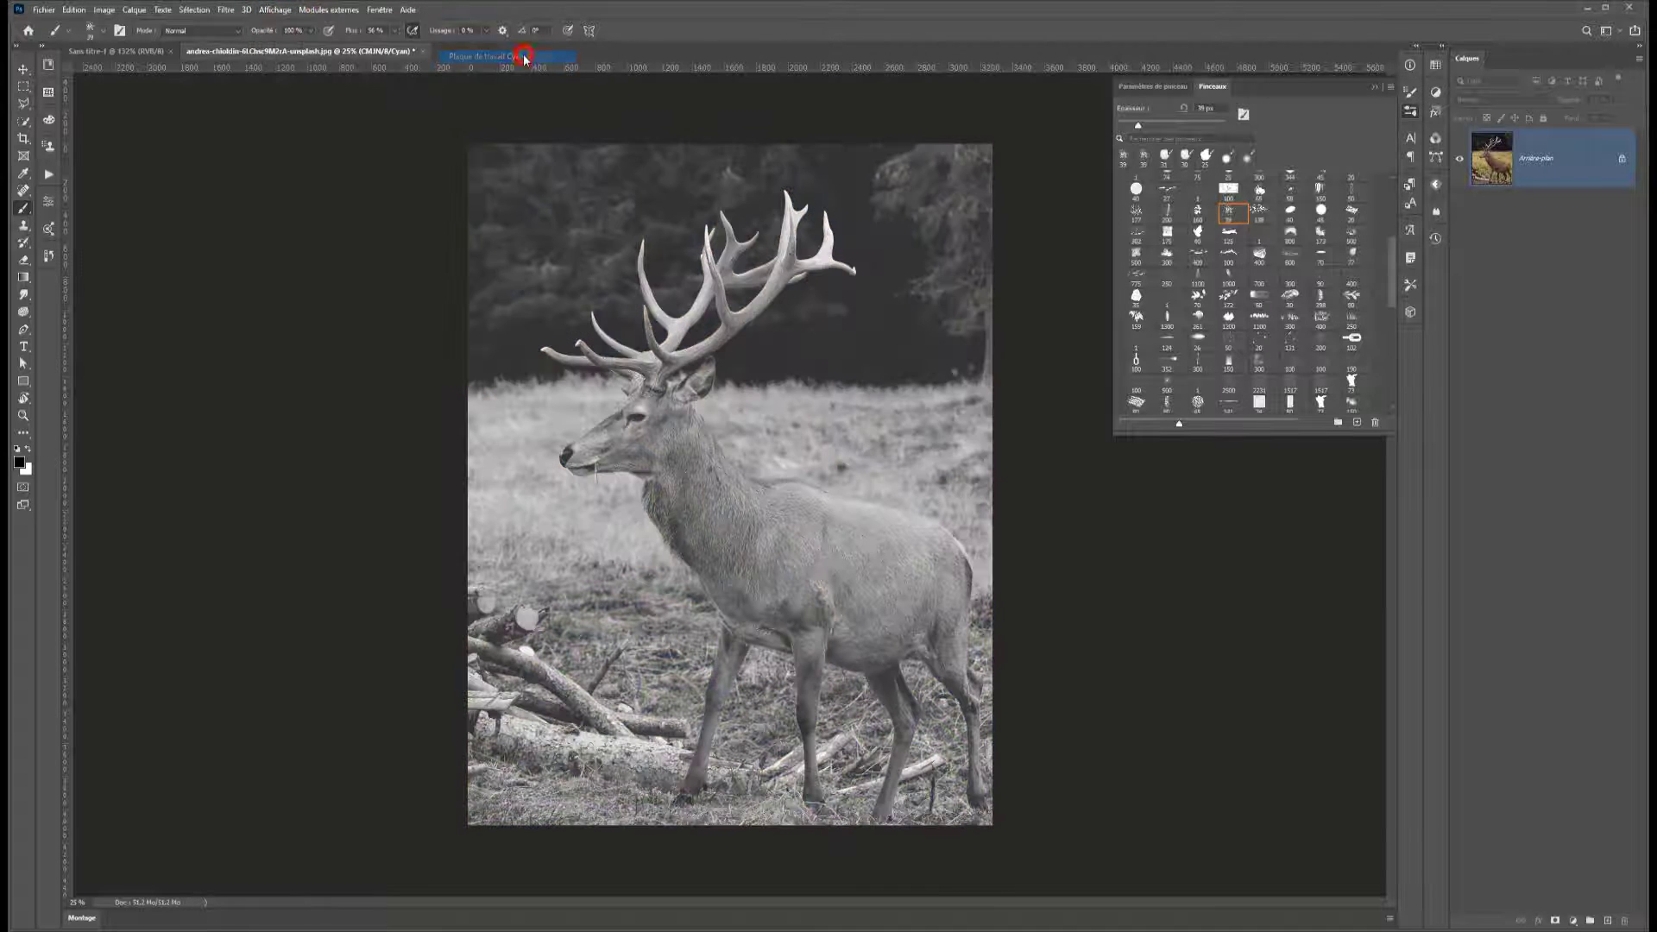
left_click(285, 11)
mouse_move(298, 25)
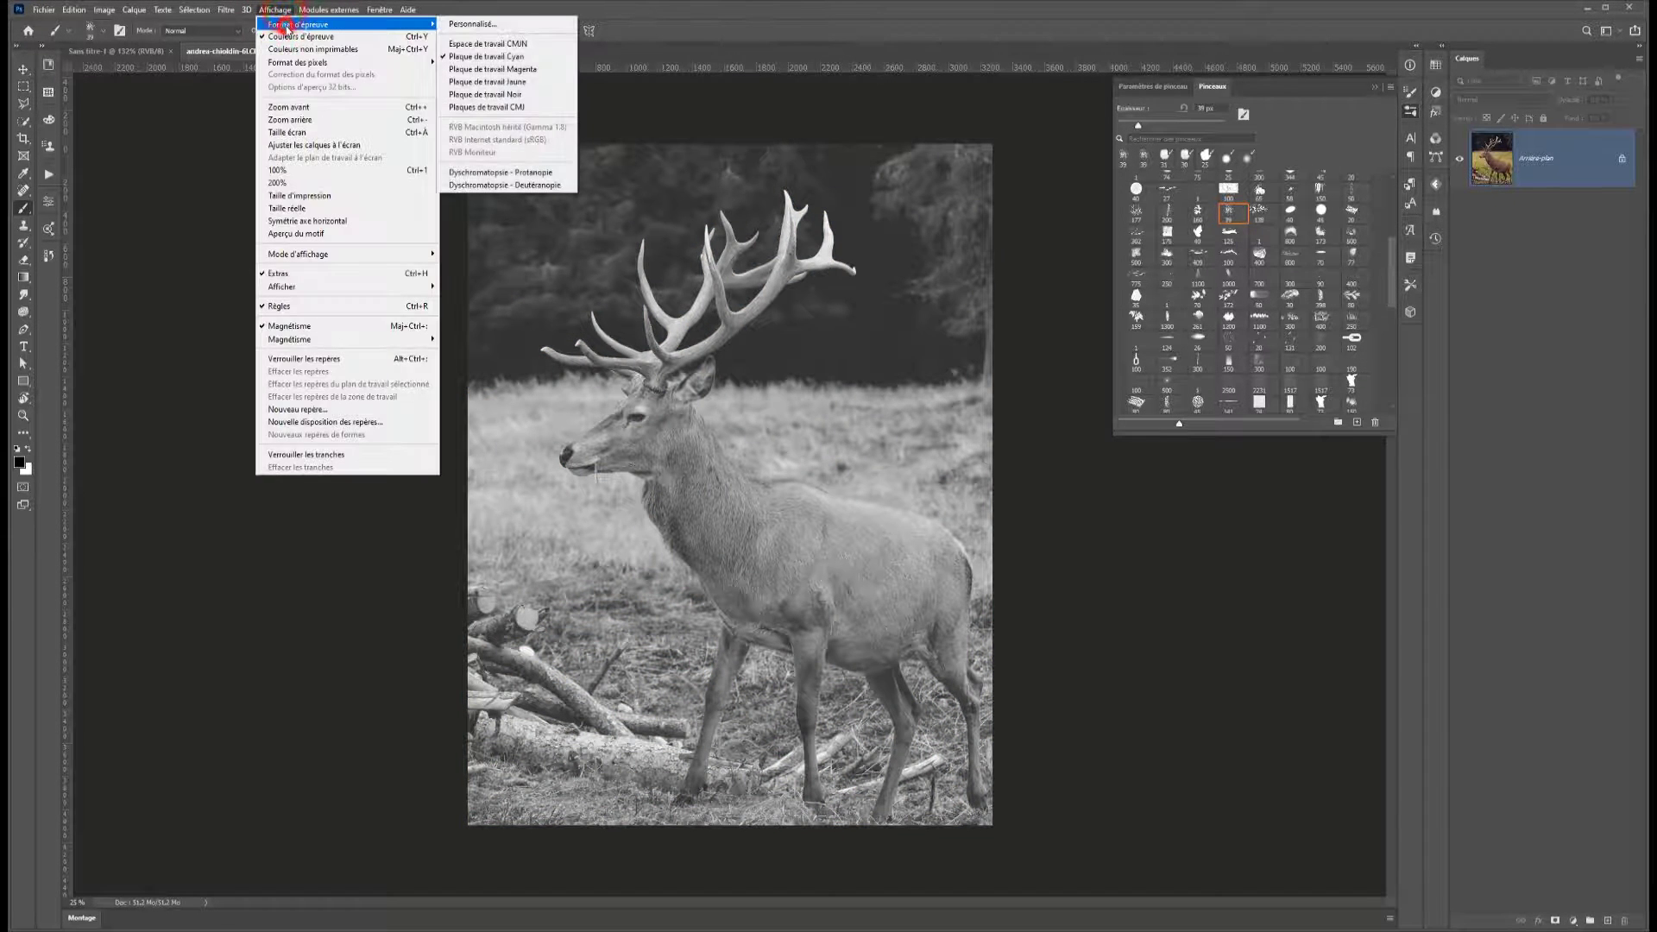
left_click(532, 69)
Step: Preview the photo with the Plaques de travail CMJ proof setup and return it to Espace de travail CMJN
left_click(283, 12)
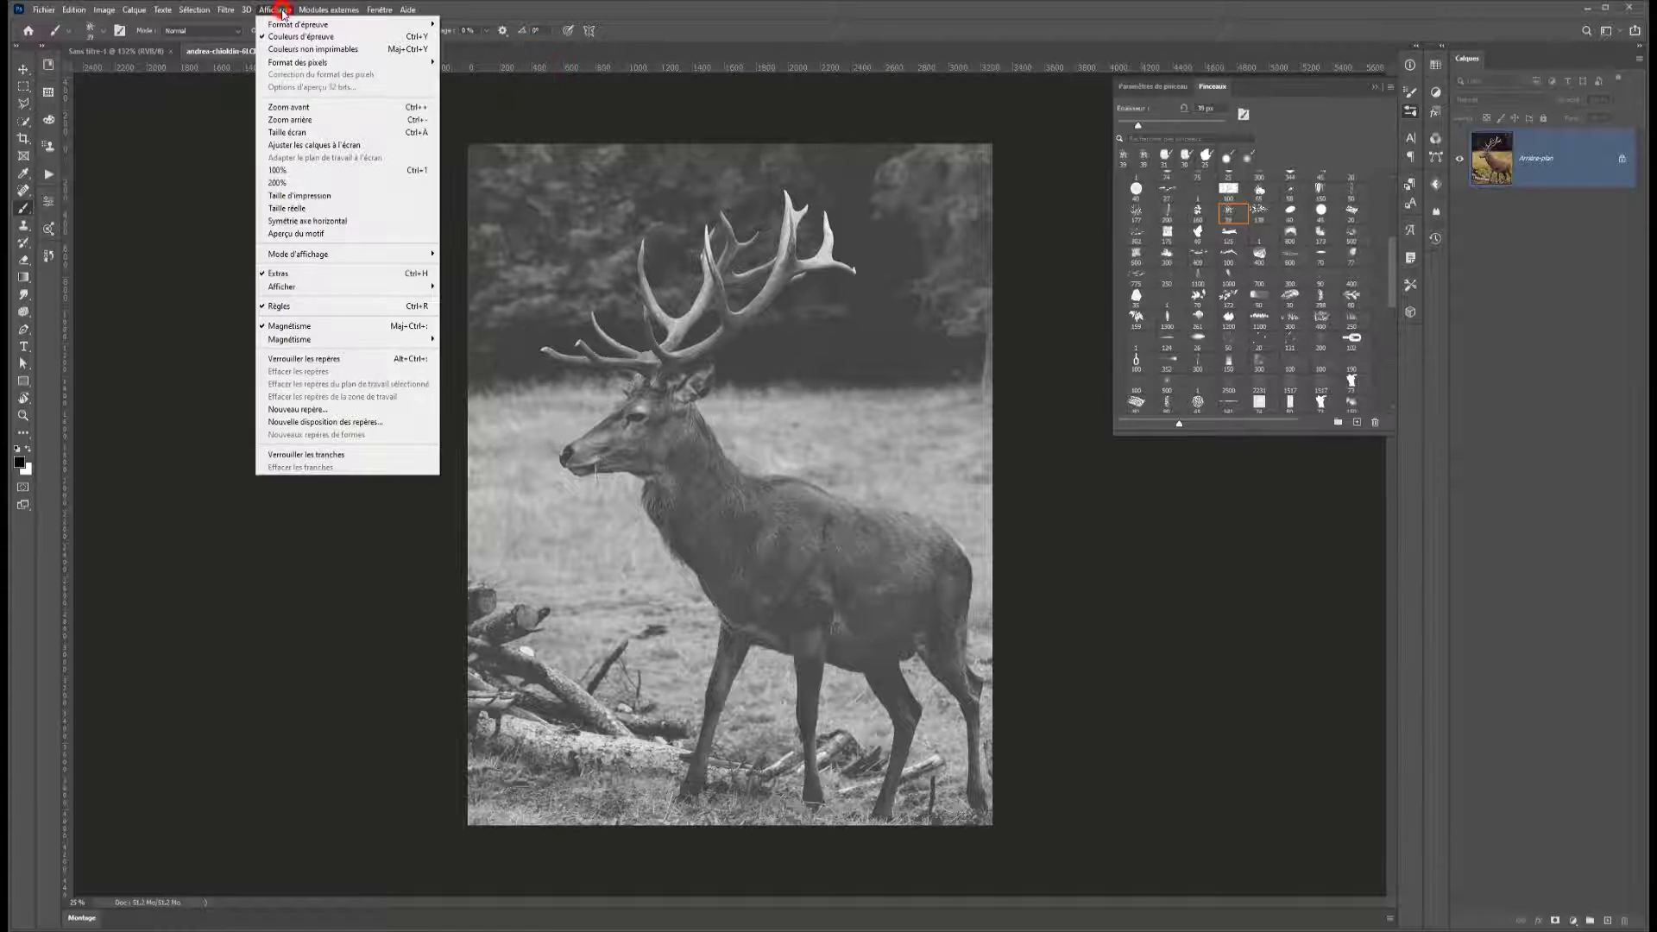
mouse_move(298, 24)
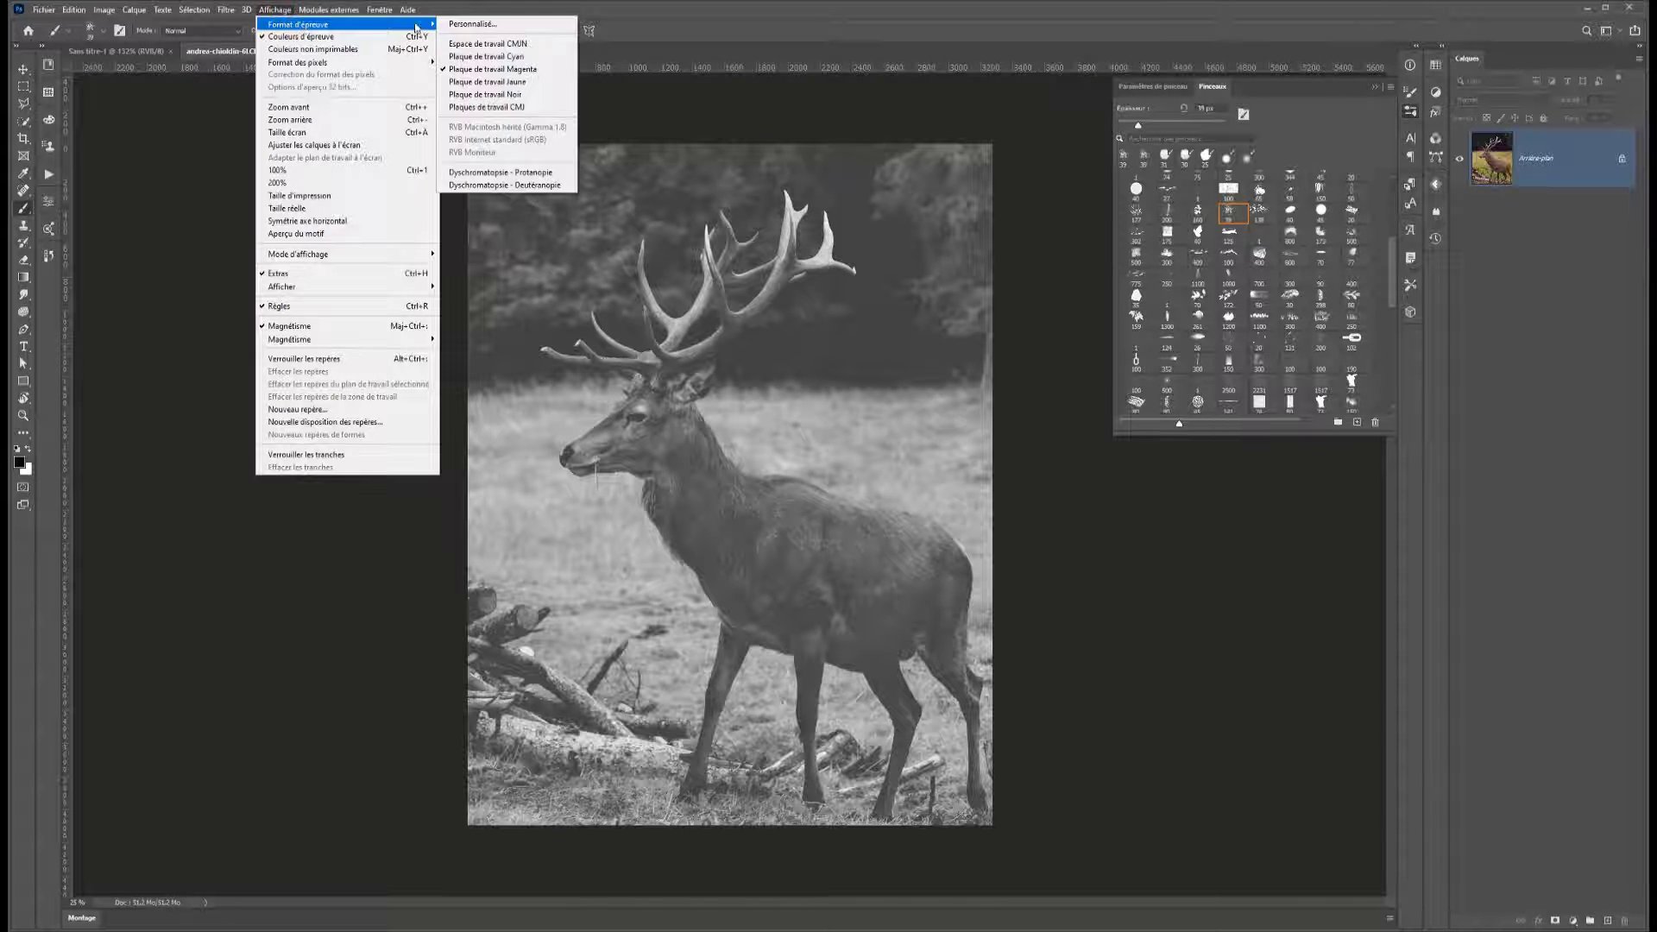
left_click(513, 107)
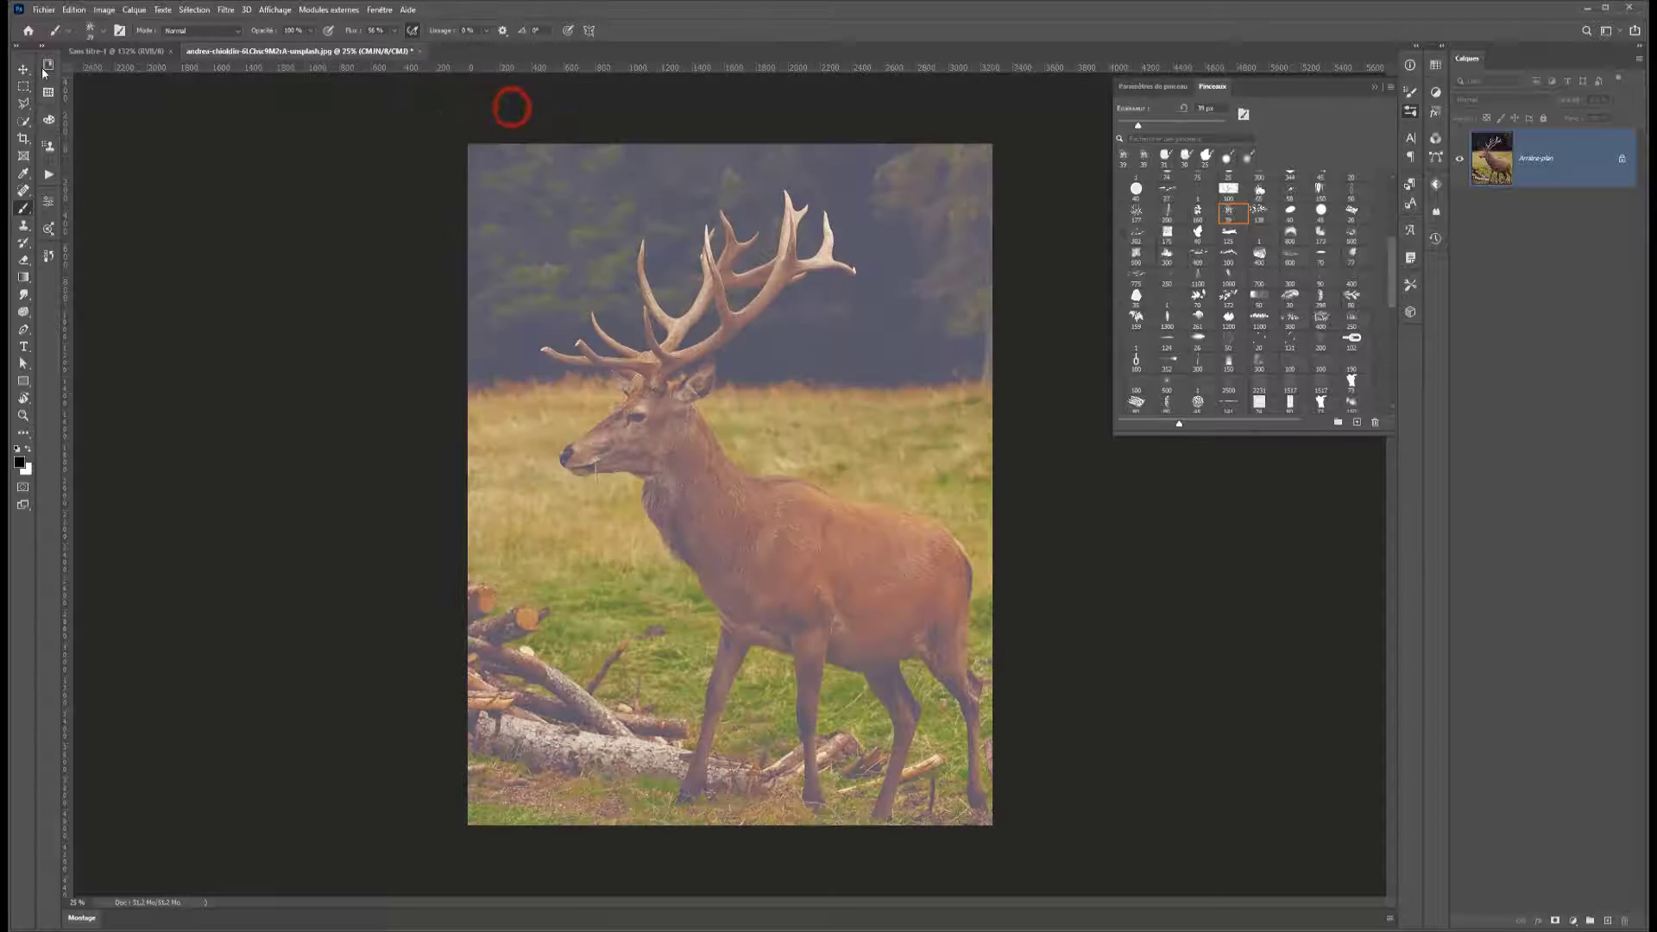
left_click(274, 10)
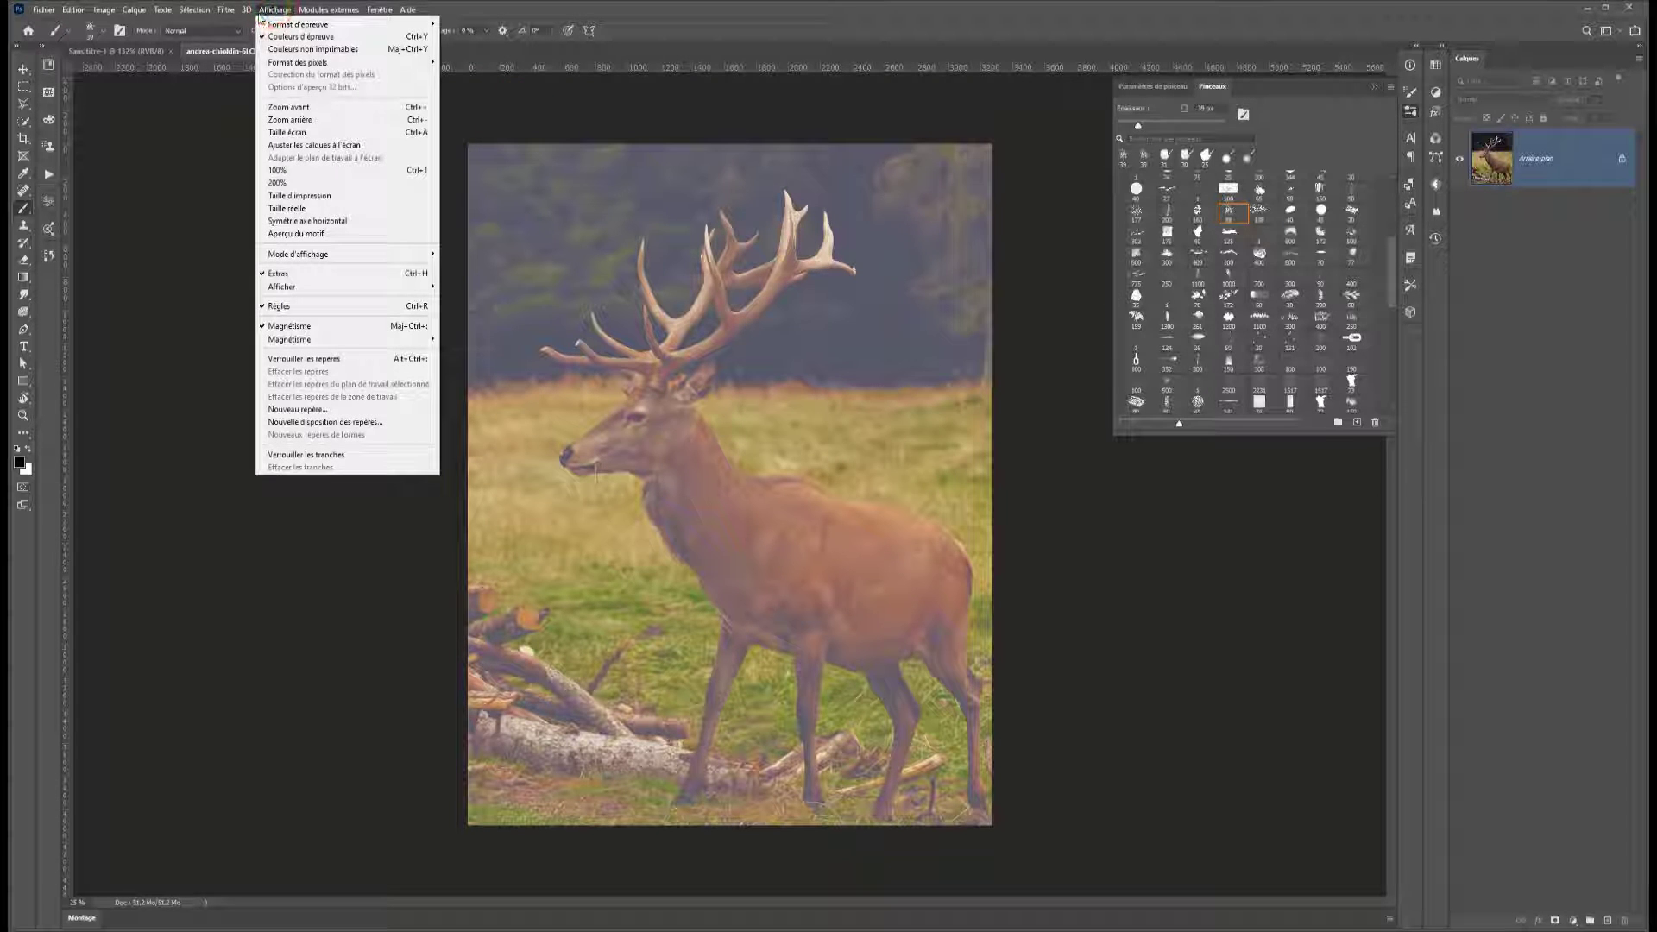
mouse_move(245, 10)
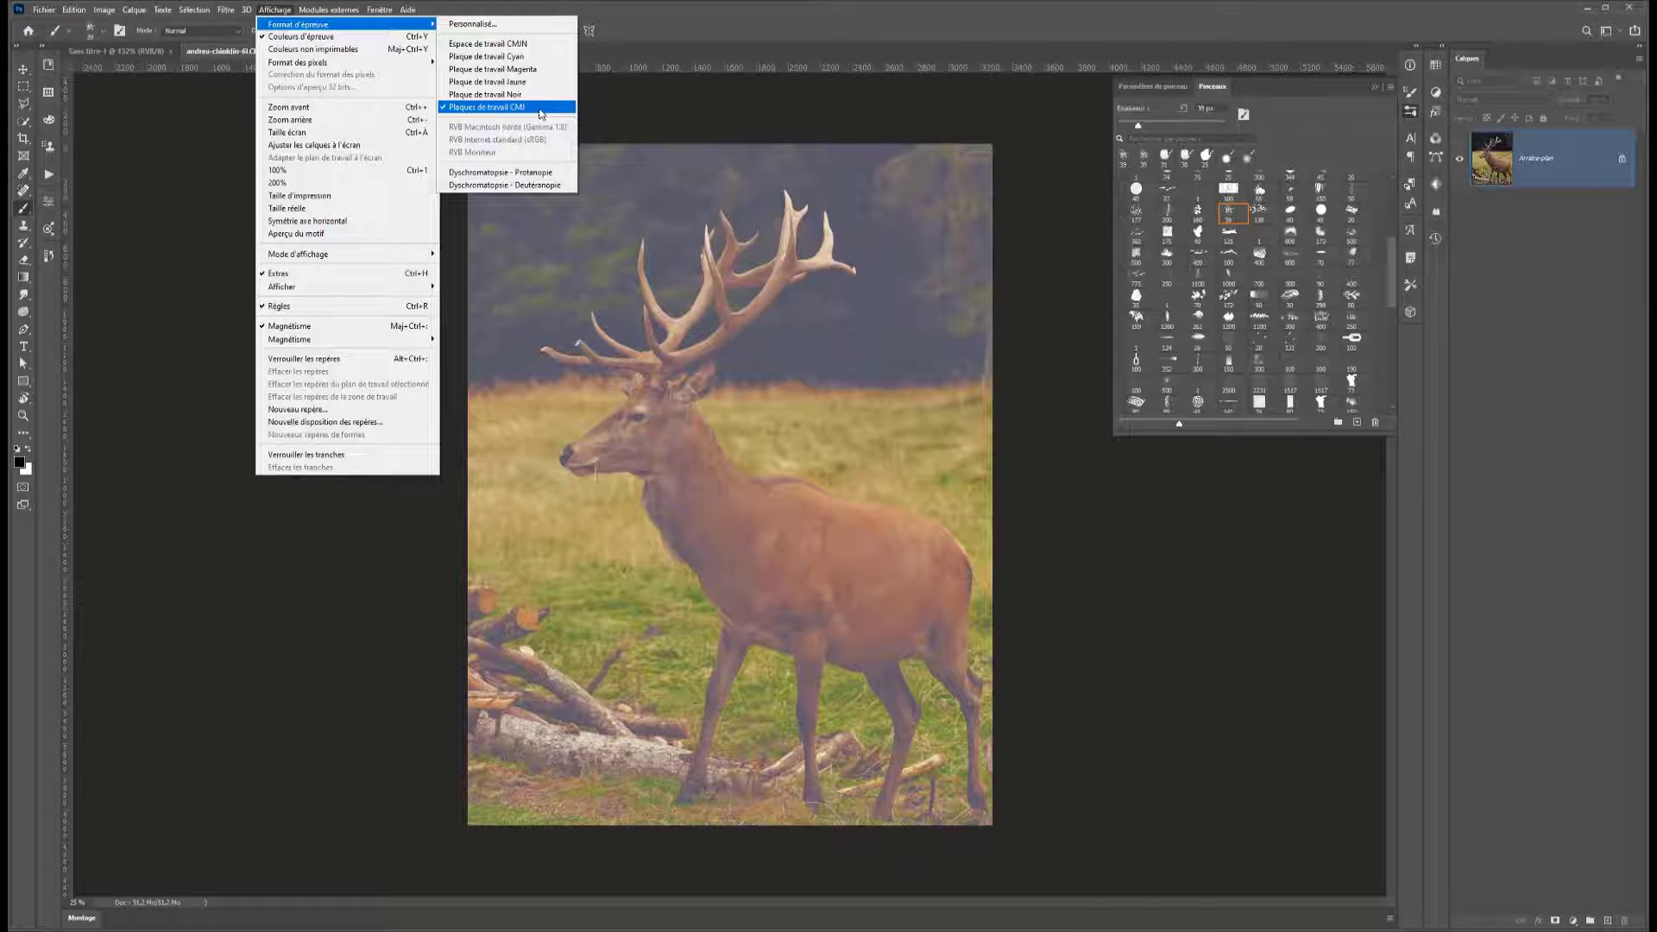
left_click(505, 44)
Step: Preview the CMYK photo with the Dyschromatopsie - Protanopie proof setup
left_click(264, 9)
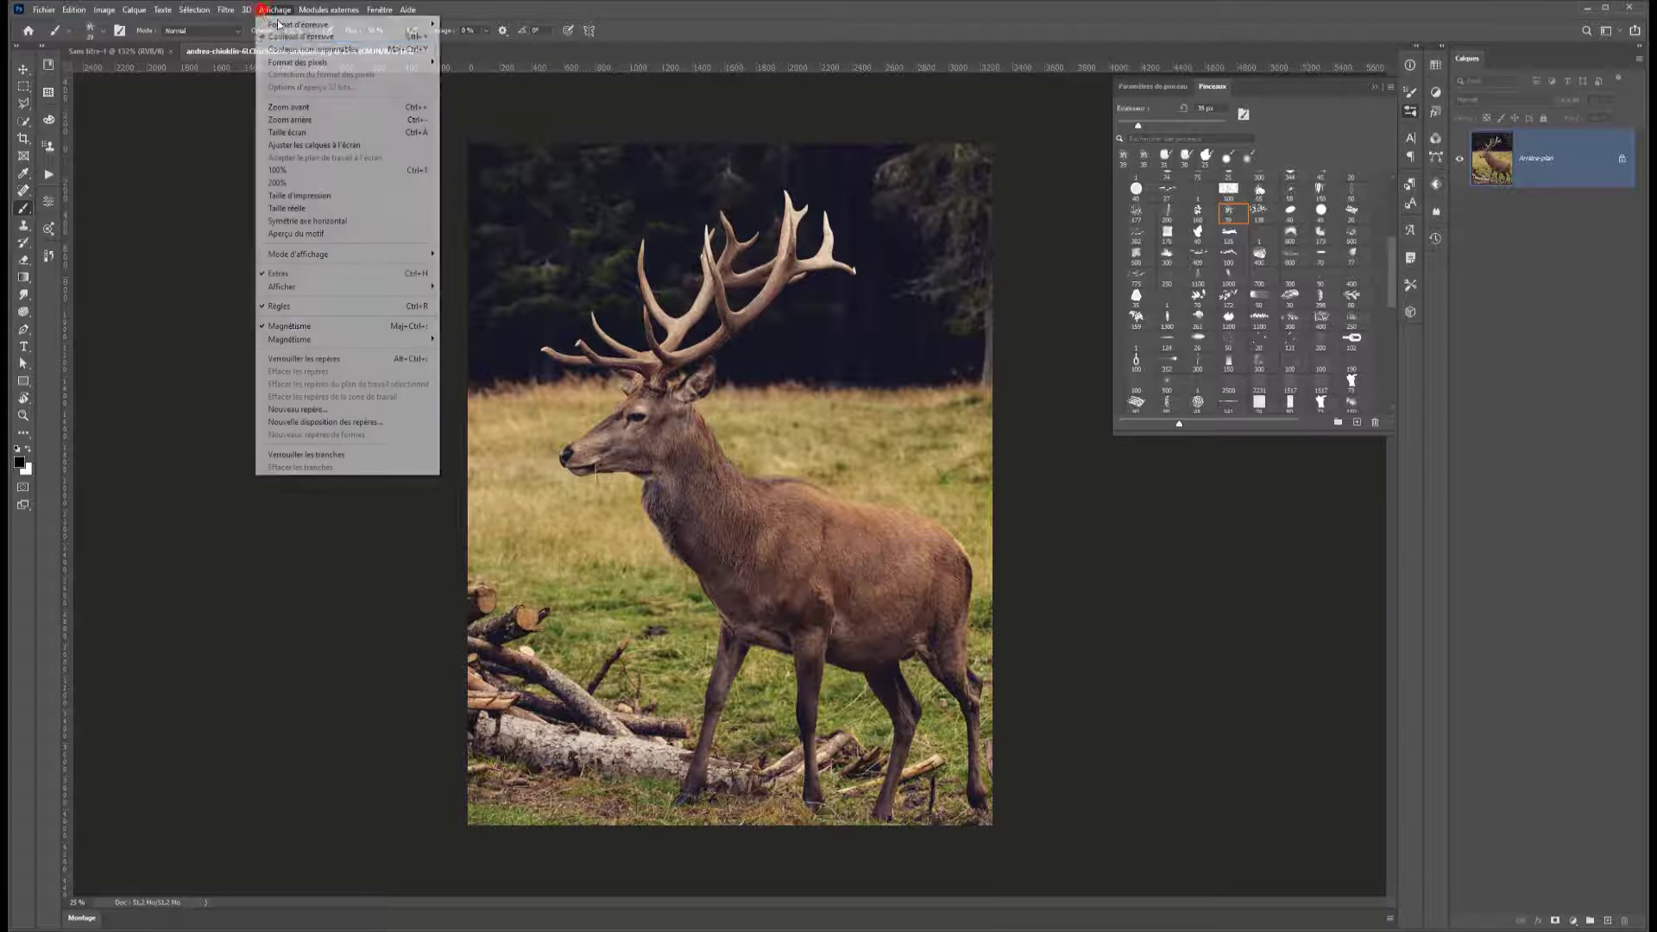
mouse_move(306, 26)
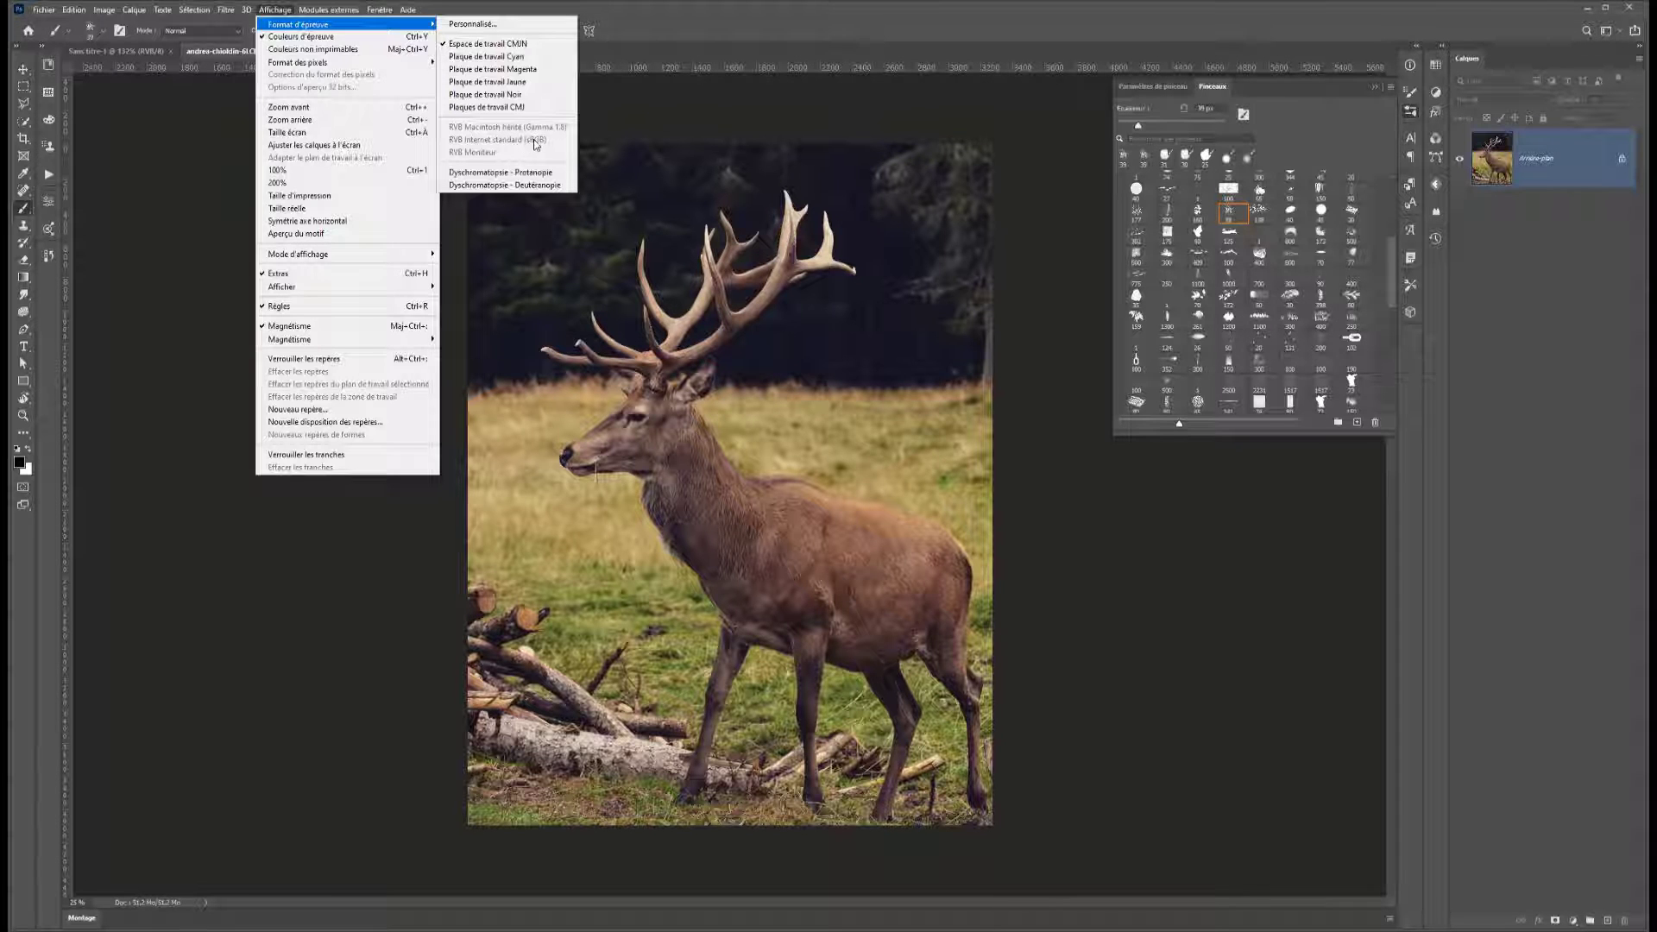
left_click(489, 173)
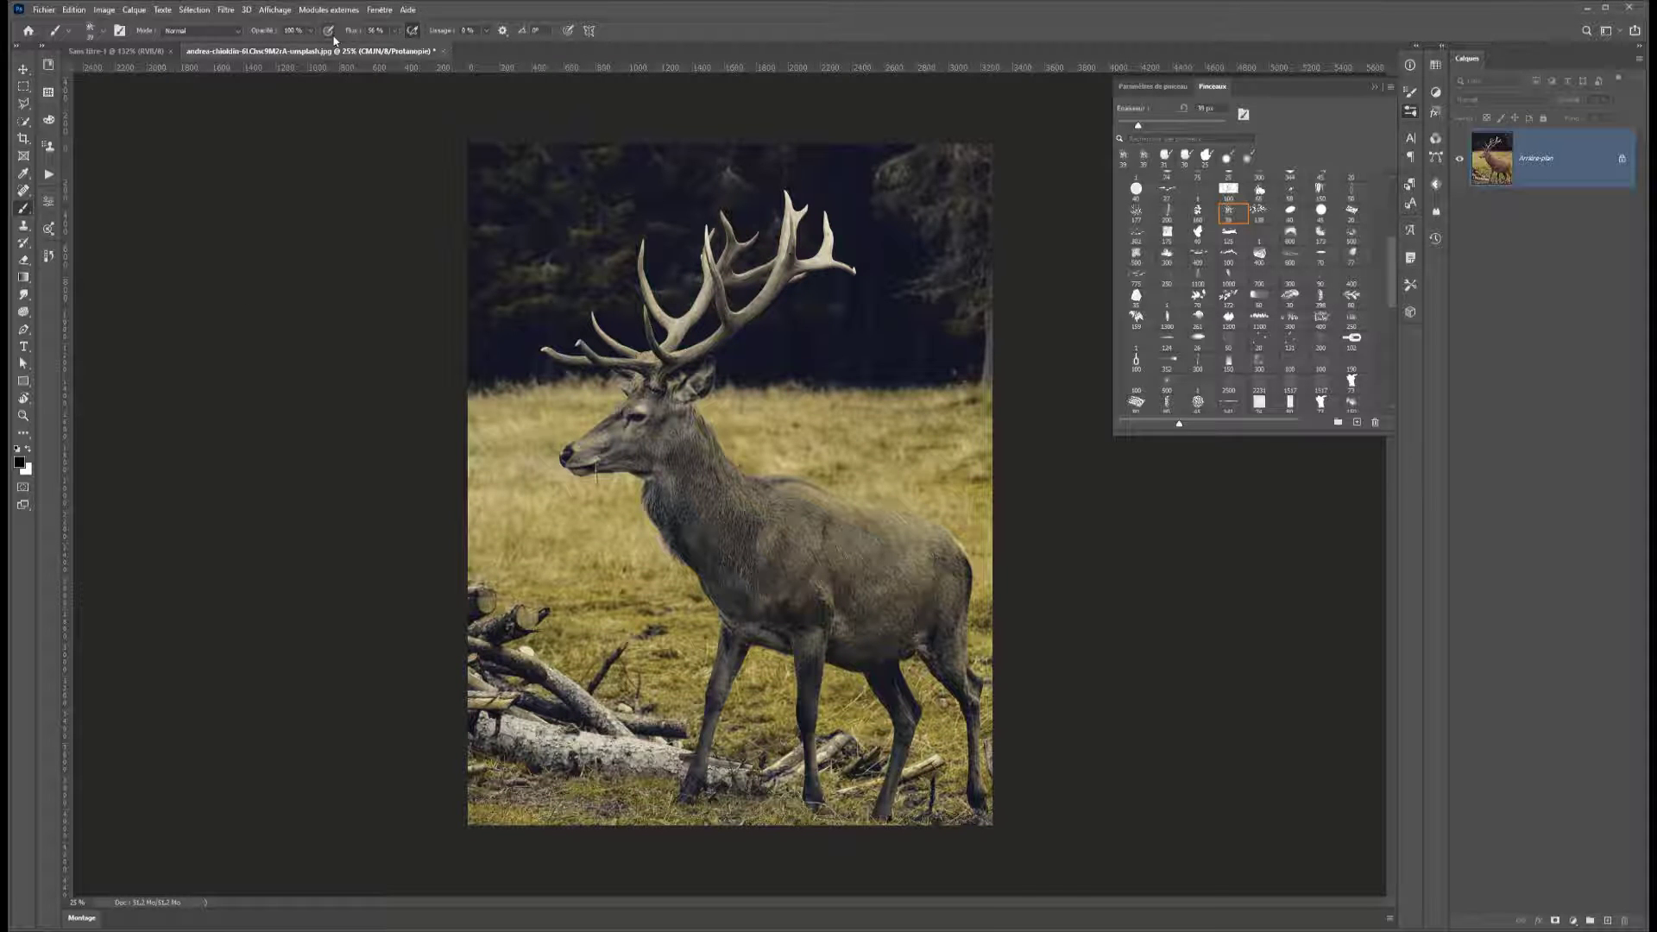
Step: Return the photo to RGB mode and toggle the protanopia proof colours on and off to compare
key("ctrl+y")
left_click(250, 11)
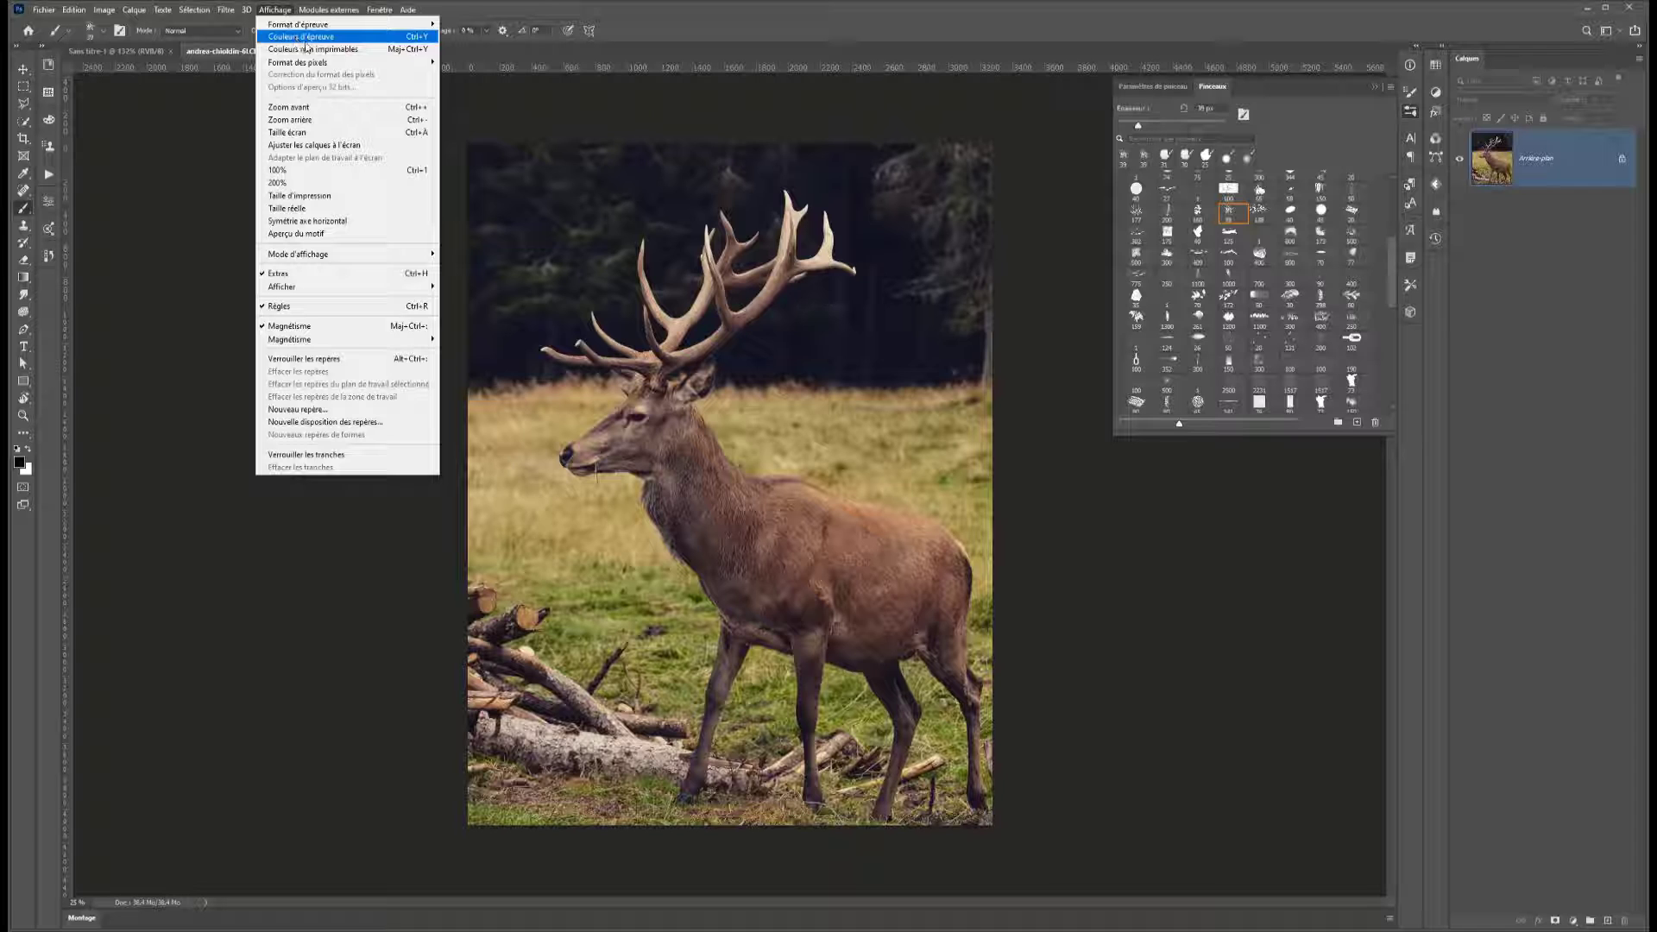
left_click(385, 38)
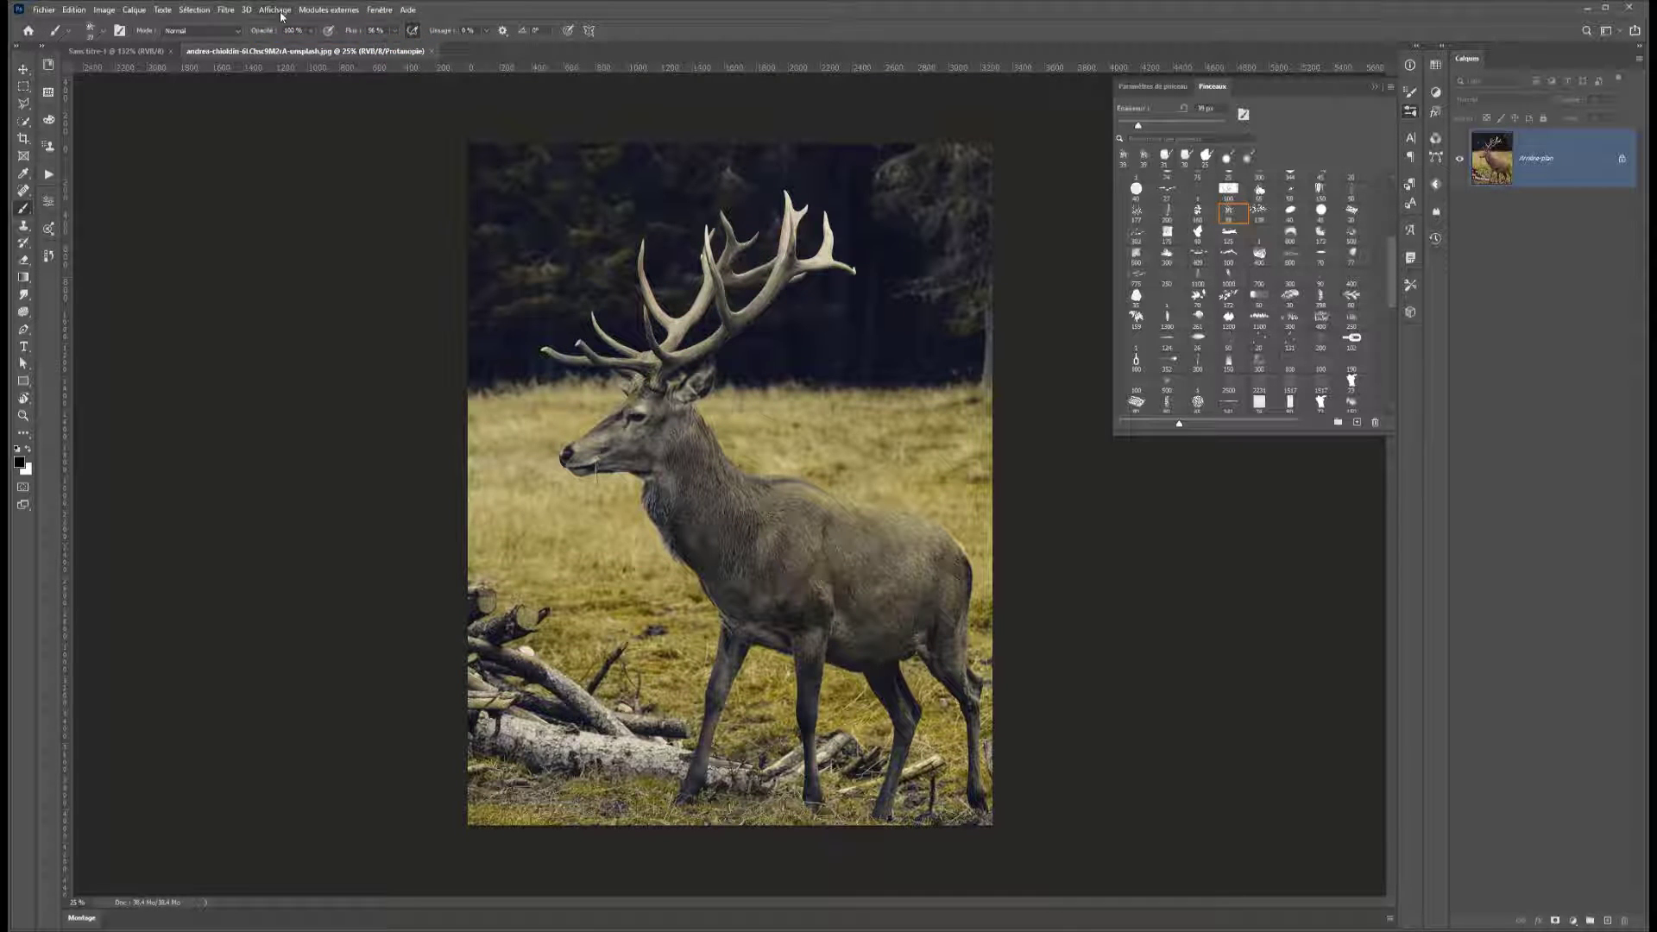
key("ctrl+y")
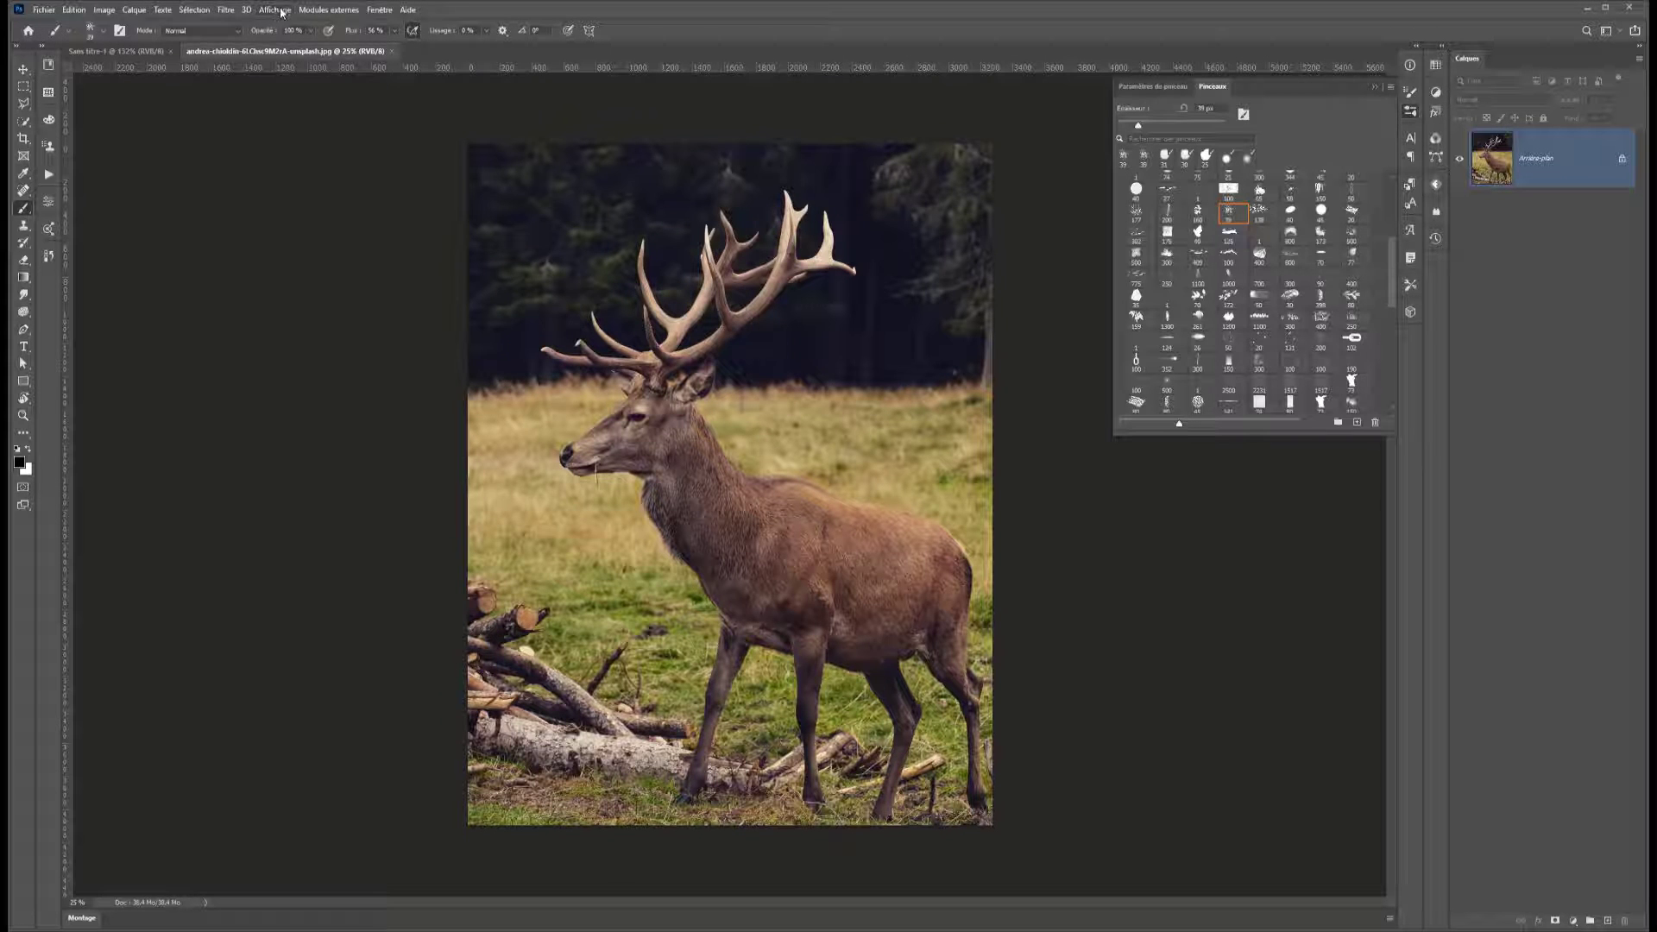
Step: Preview the RGB photo with the Dyschromatopsie - Protanopie proof setup and with Dyschromatopsie - Deutéranopie
left_click(288, 10)
mouse_move(345, 24)
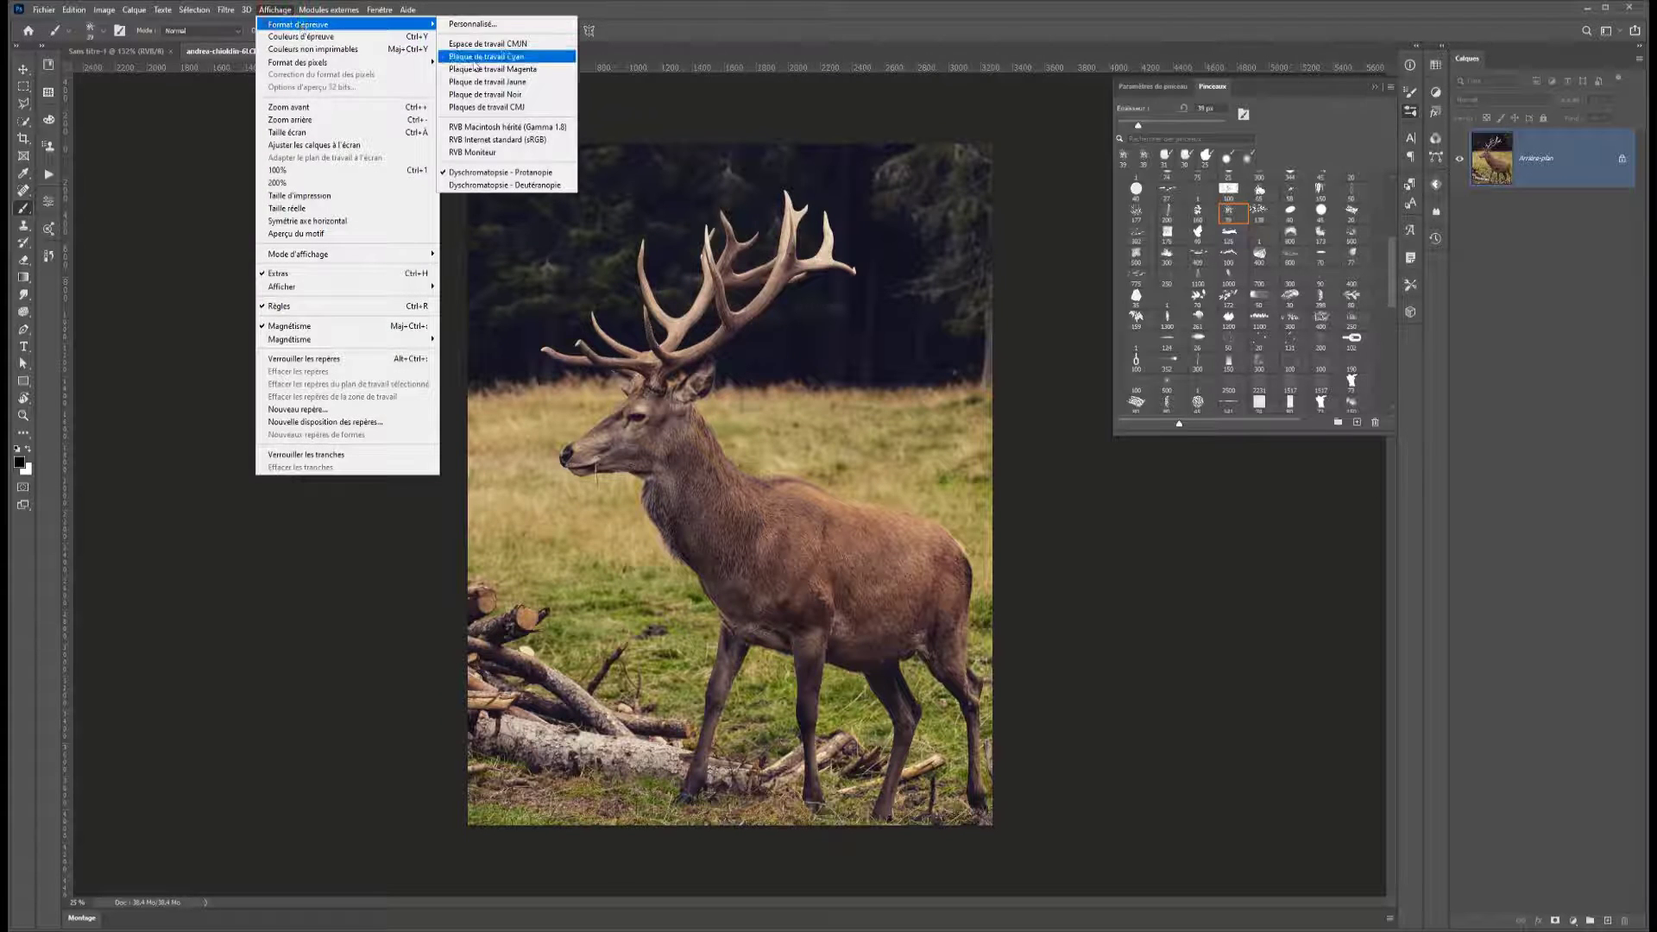
left_click(497, 172)
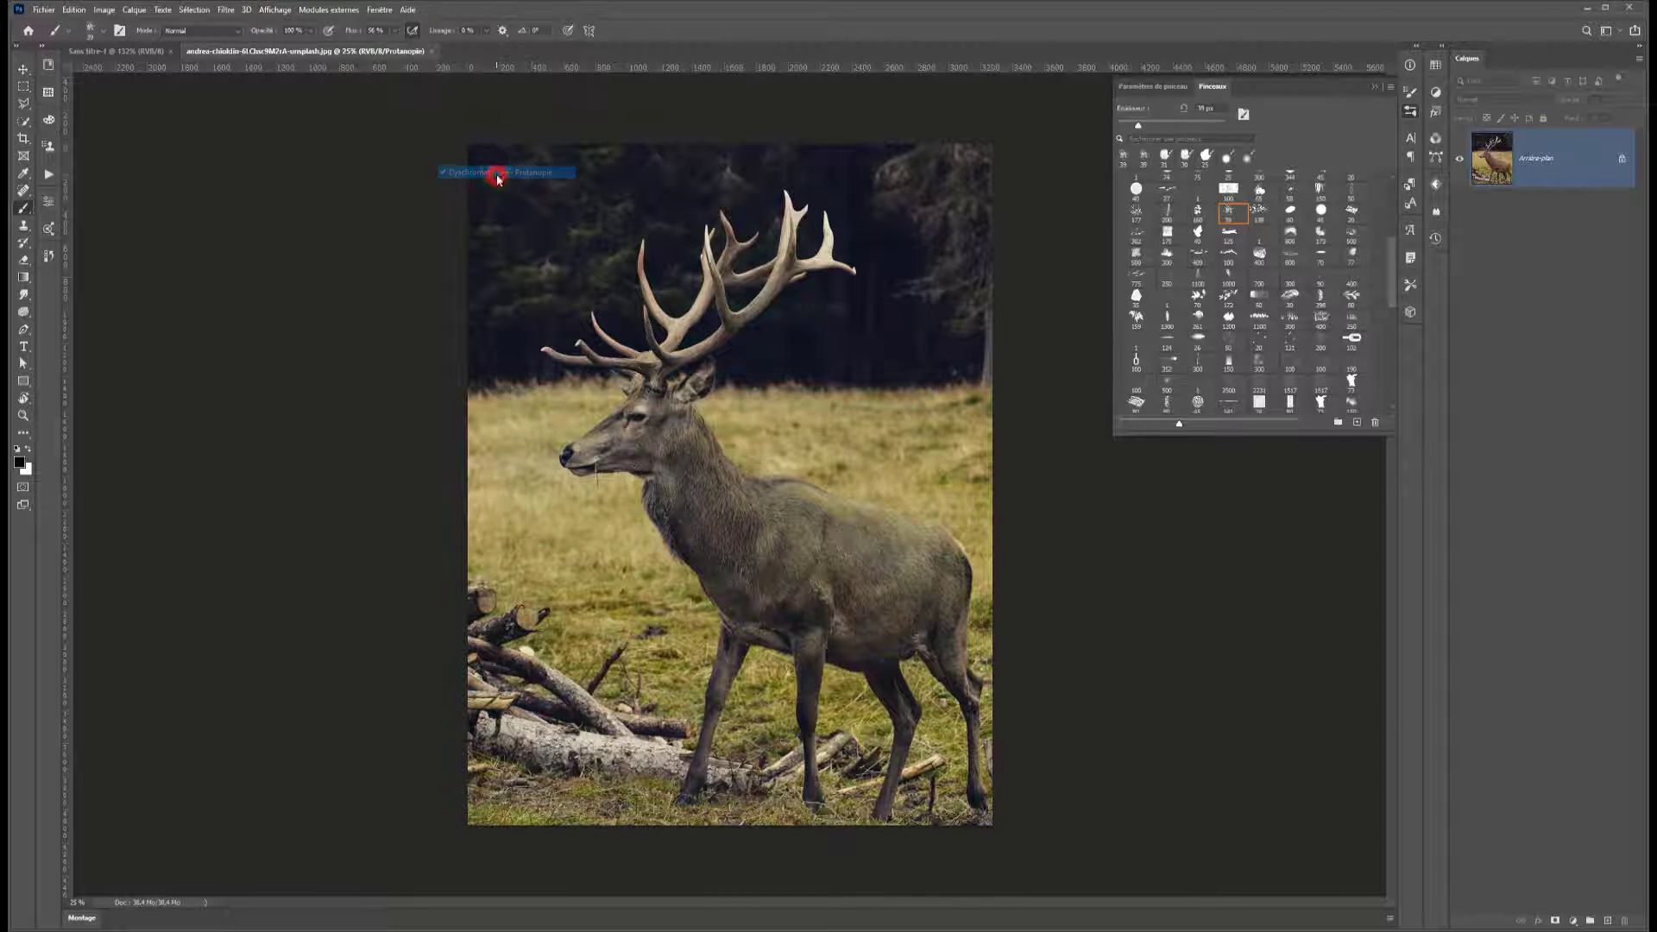
left_click(274, 10)
mouse_move(293, 24)
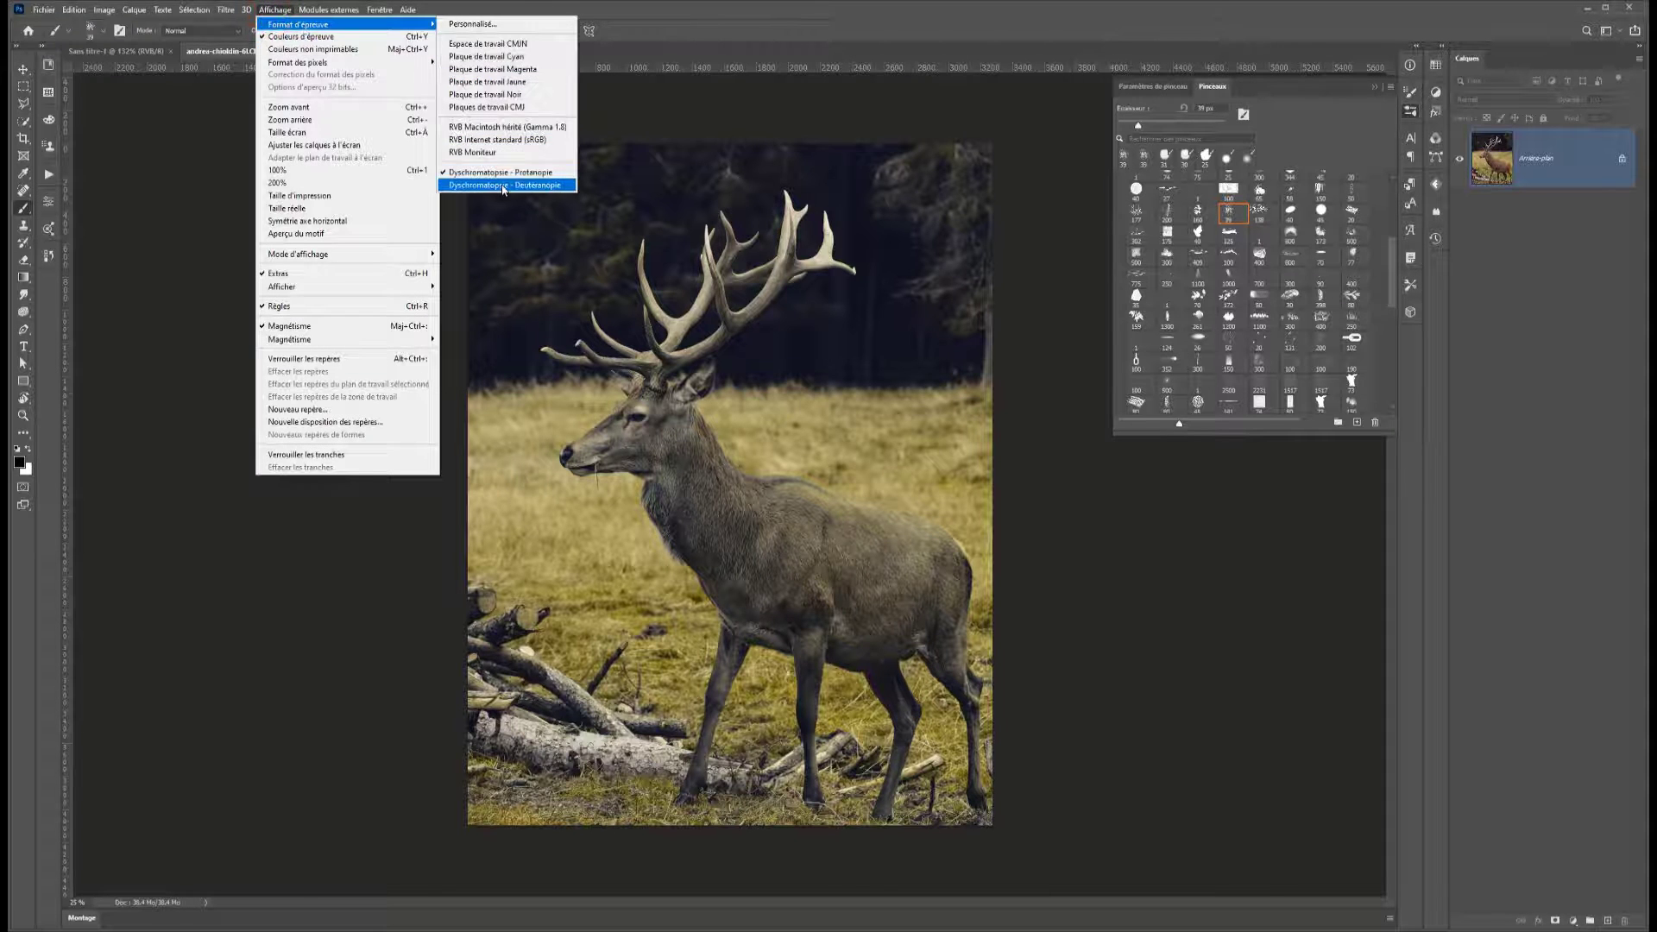
left_click(501, 184)
Step: Set the proof setup to Espace de travail CMJN and toggle the proof colours off and back on
left_click(275, 10)
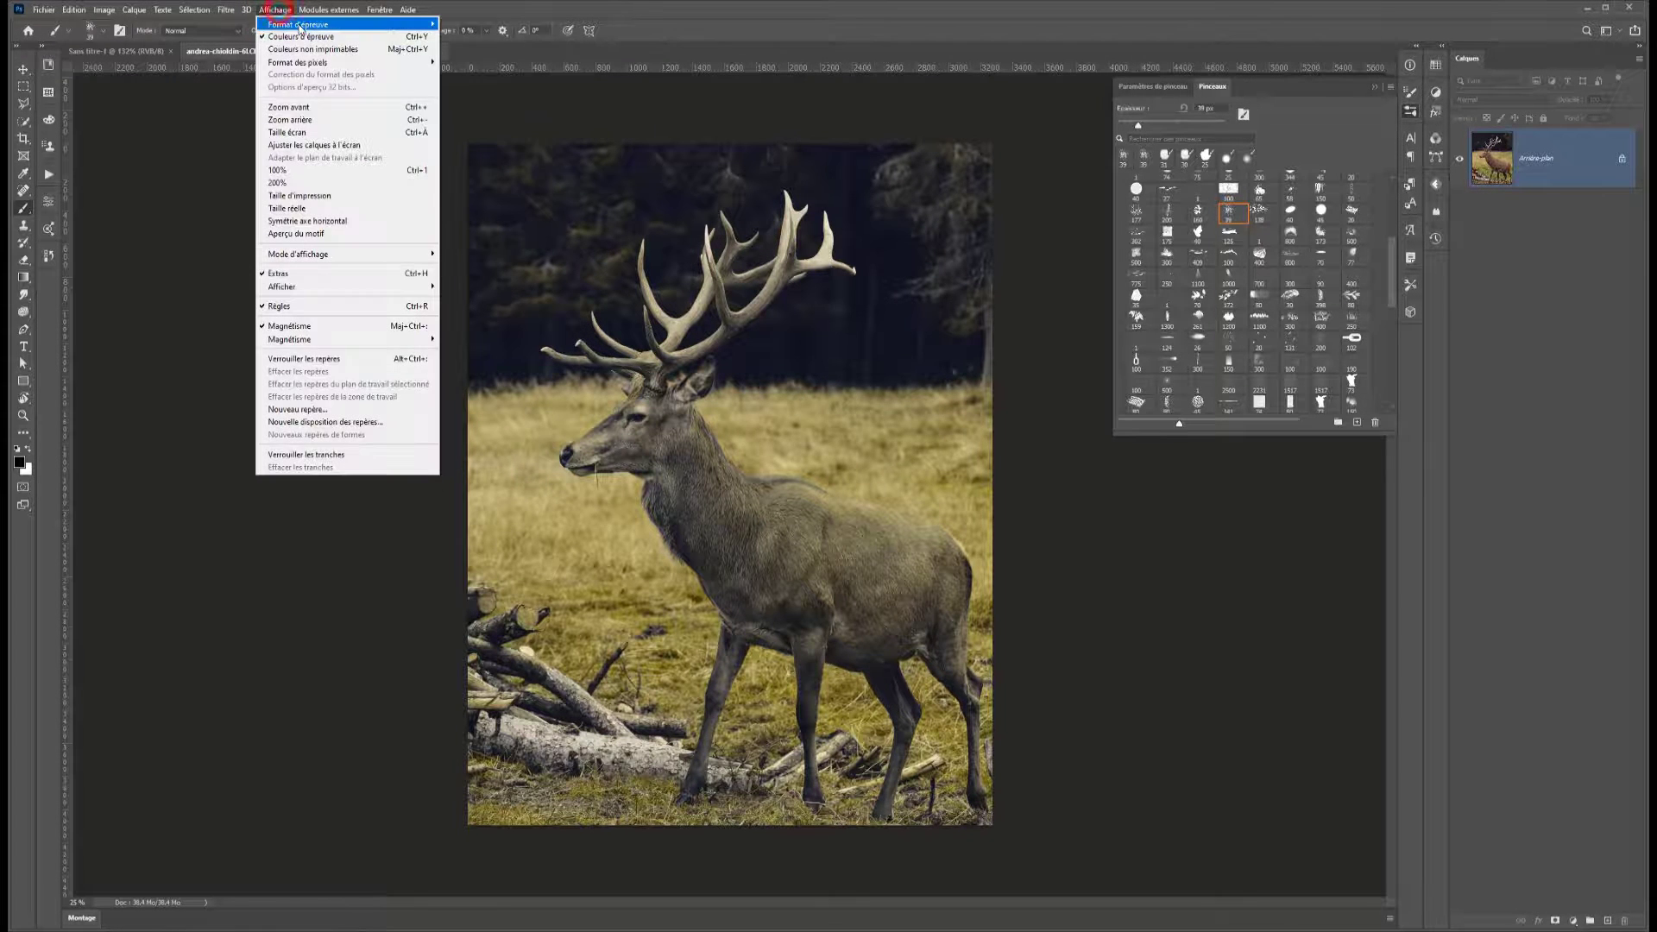
mouse_move(304, 31)
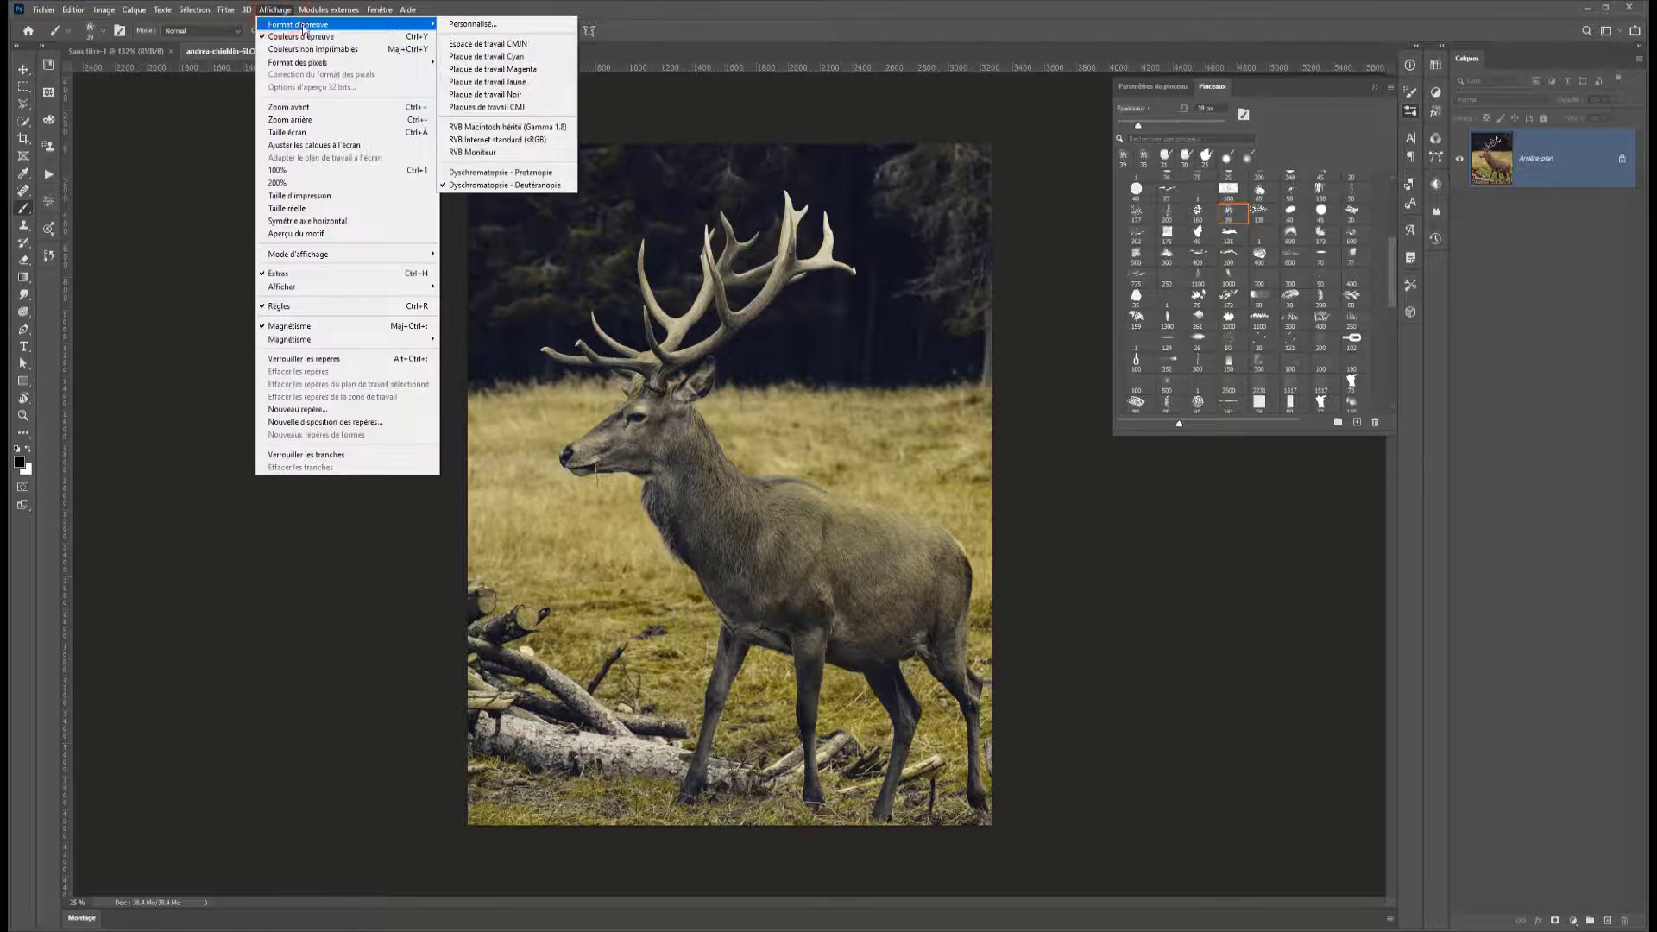
left_click(494, 44)
key("ctrl+y")
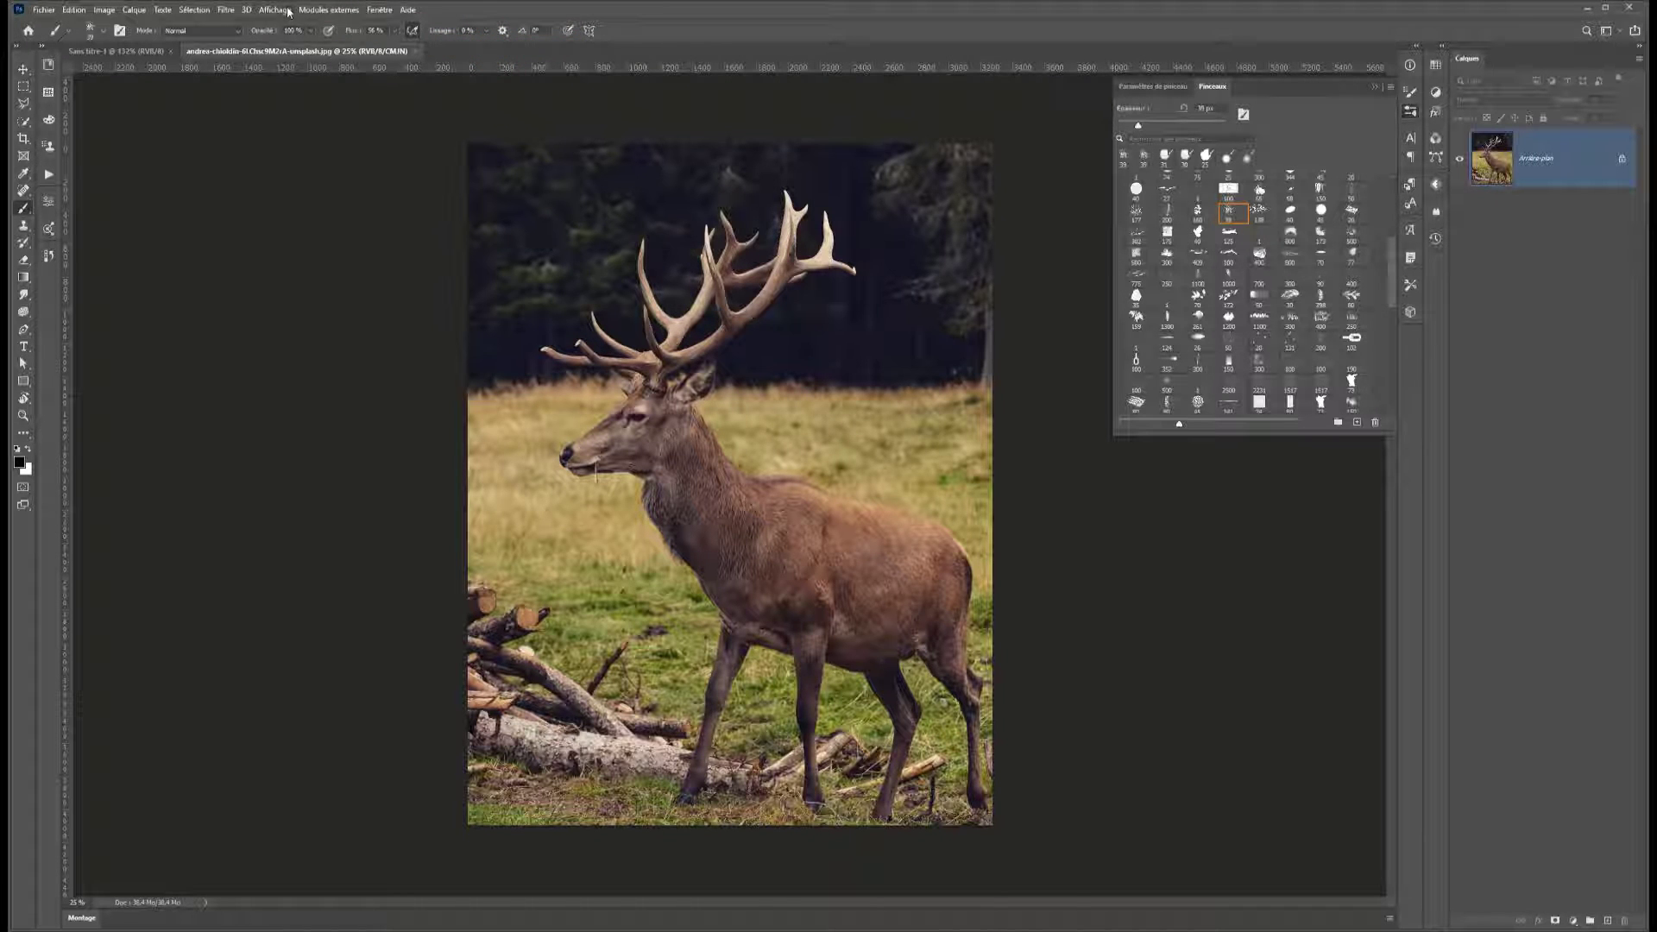
key("ctrl+y")
Step: Flip the canvas view of the stag horizontally and flip it back to its original orientation
left_click(289, 10)
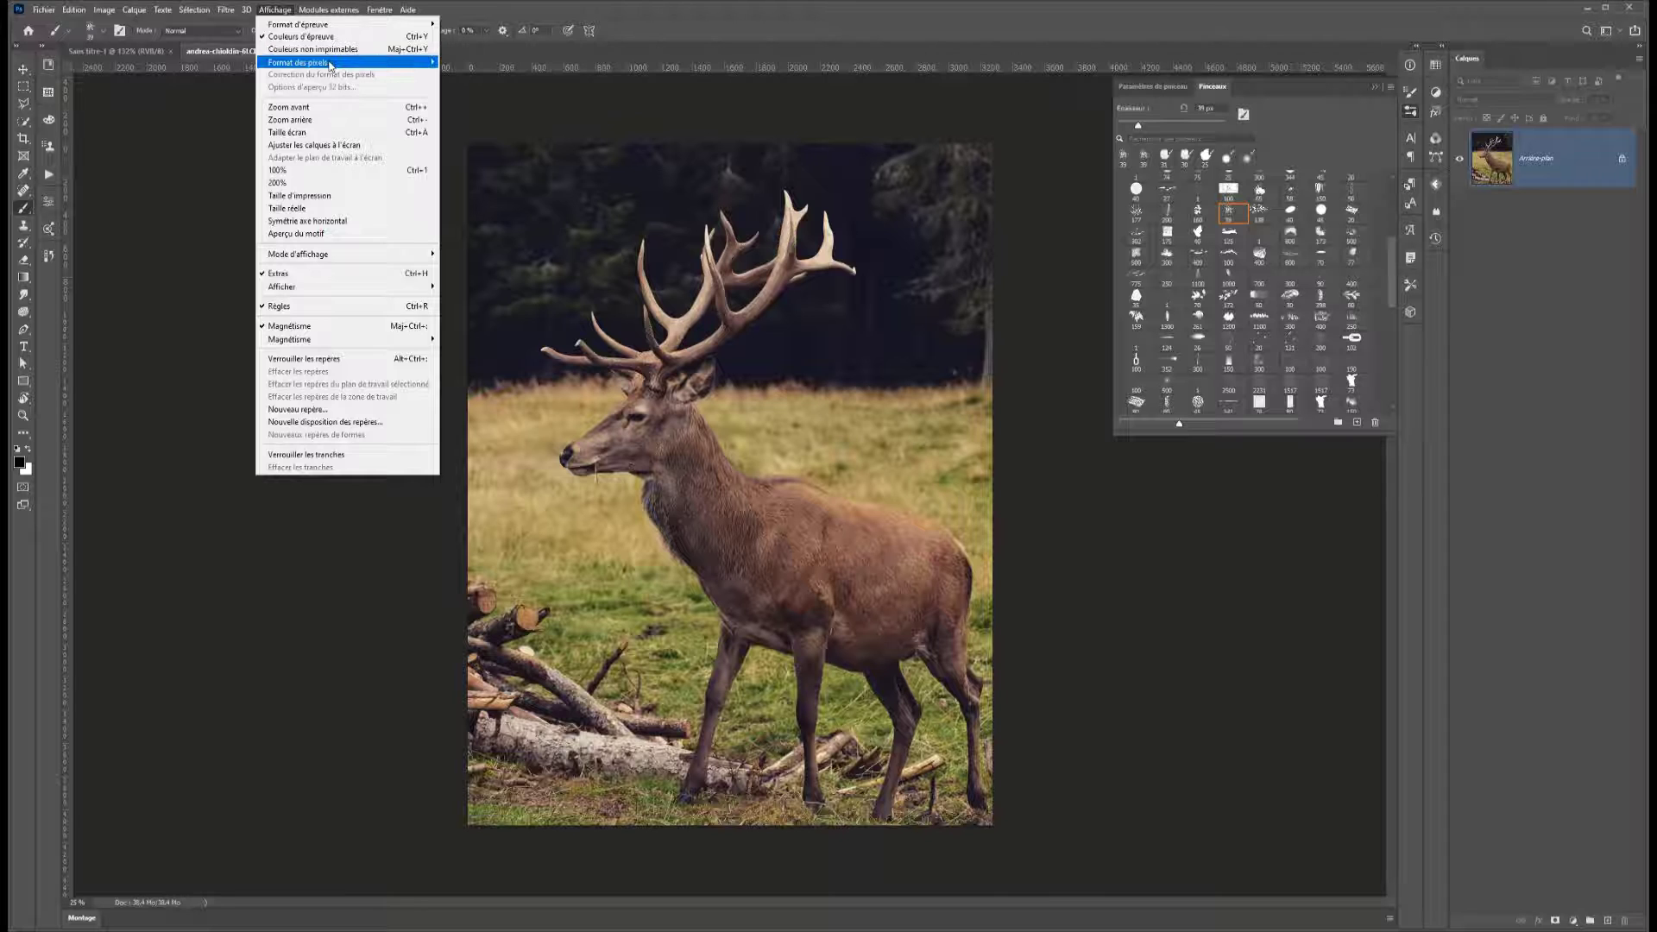
mouse_move(331, 65)
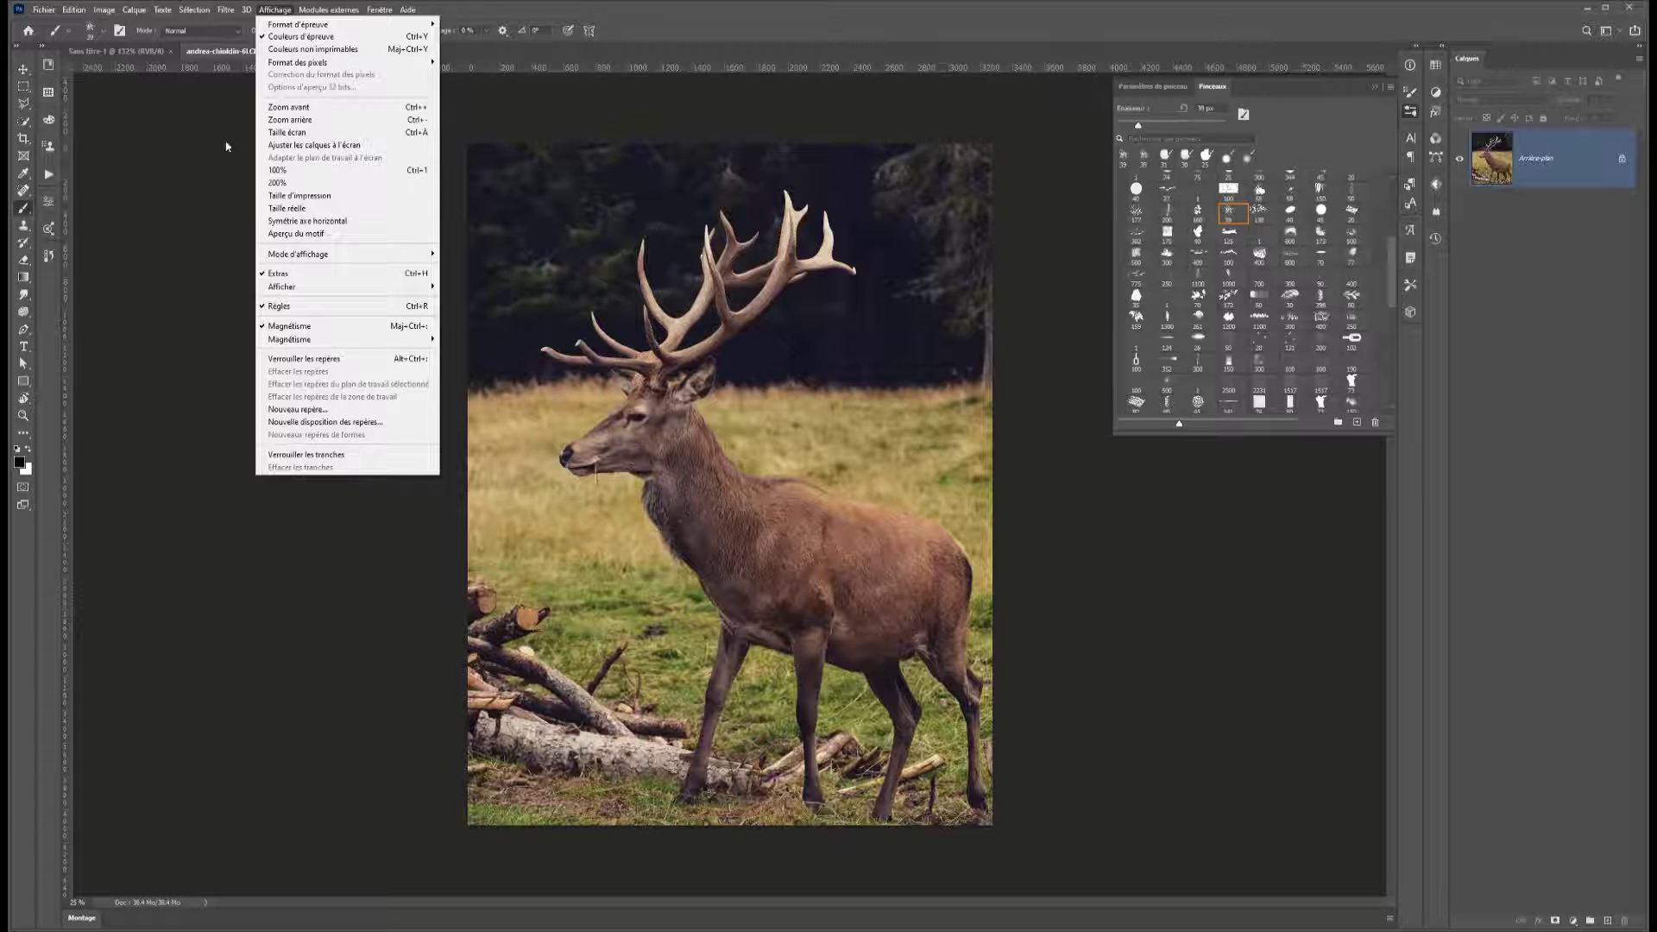
left_click(330, 223)
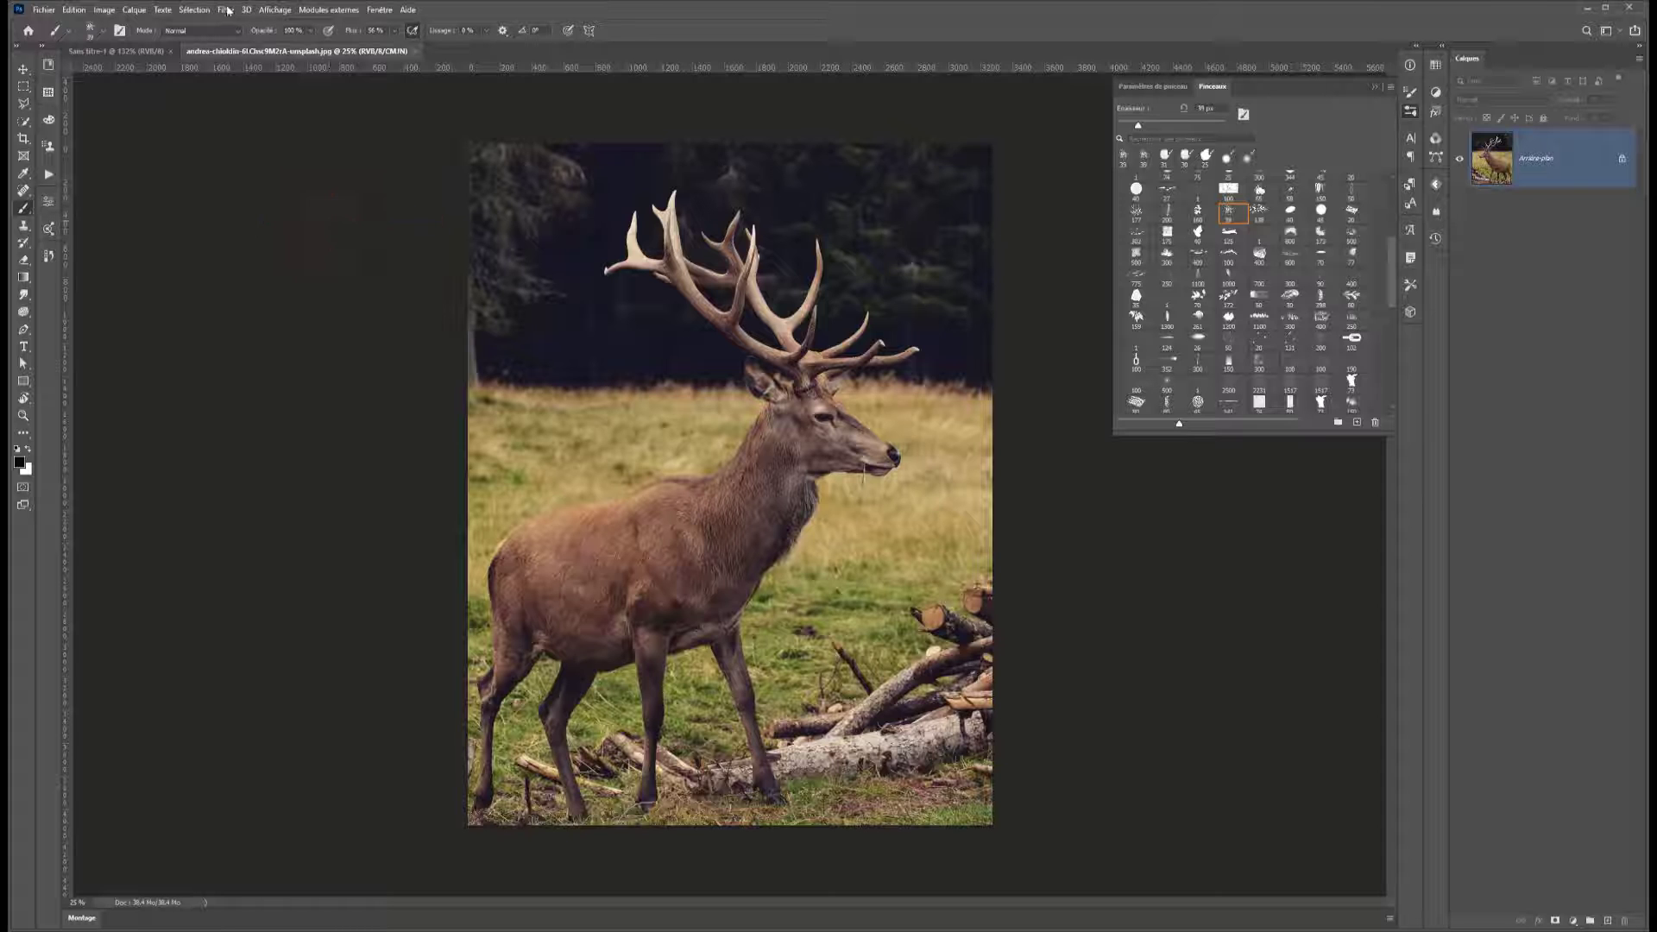
left_click(272, 9)
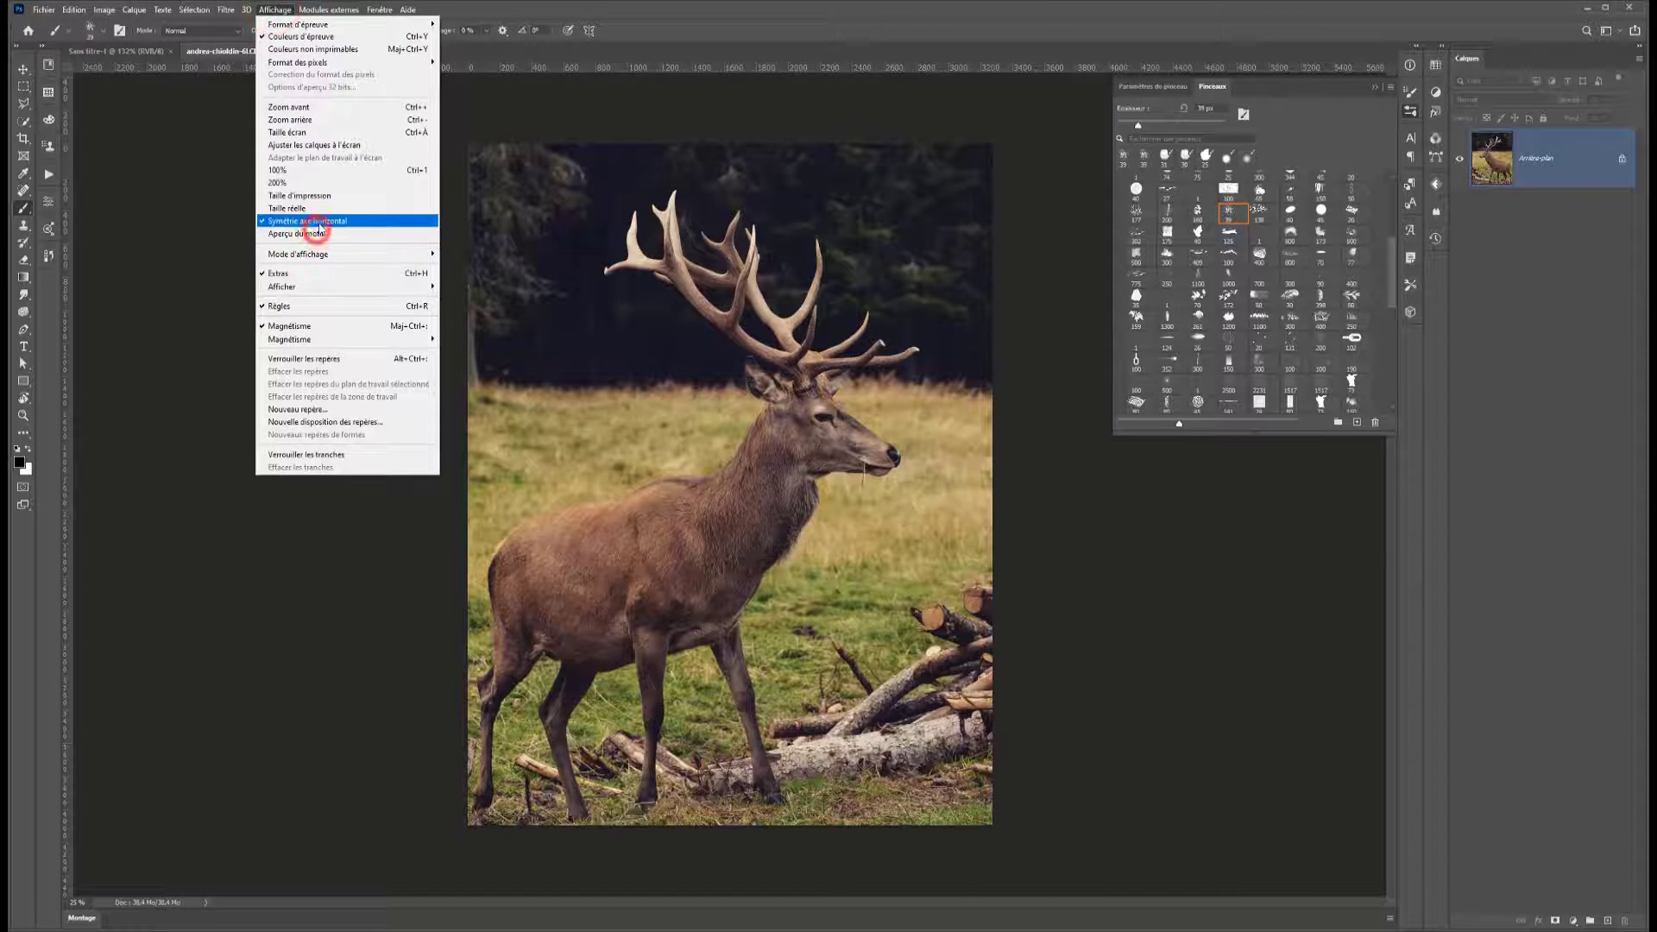
left_click(318, 221)
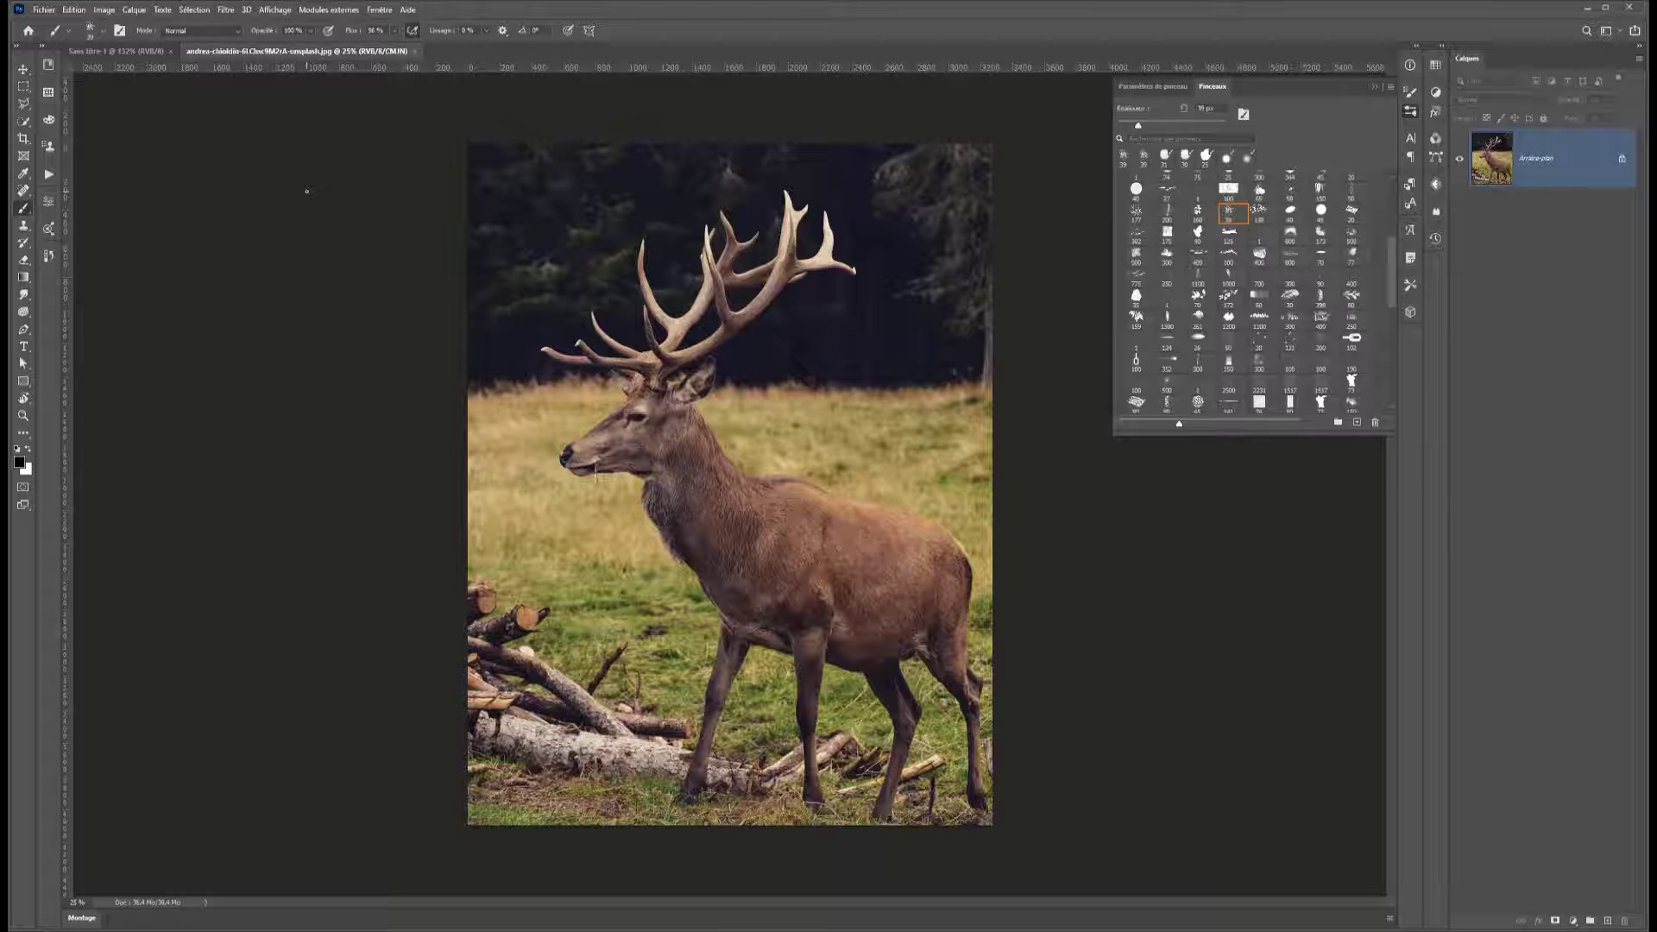
Step: Switch the screen mode to Mode Plein écran avec menus
left_click(285, 9)
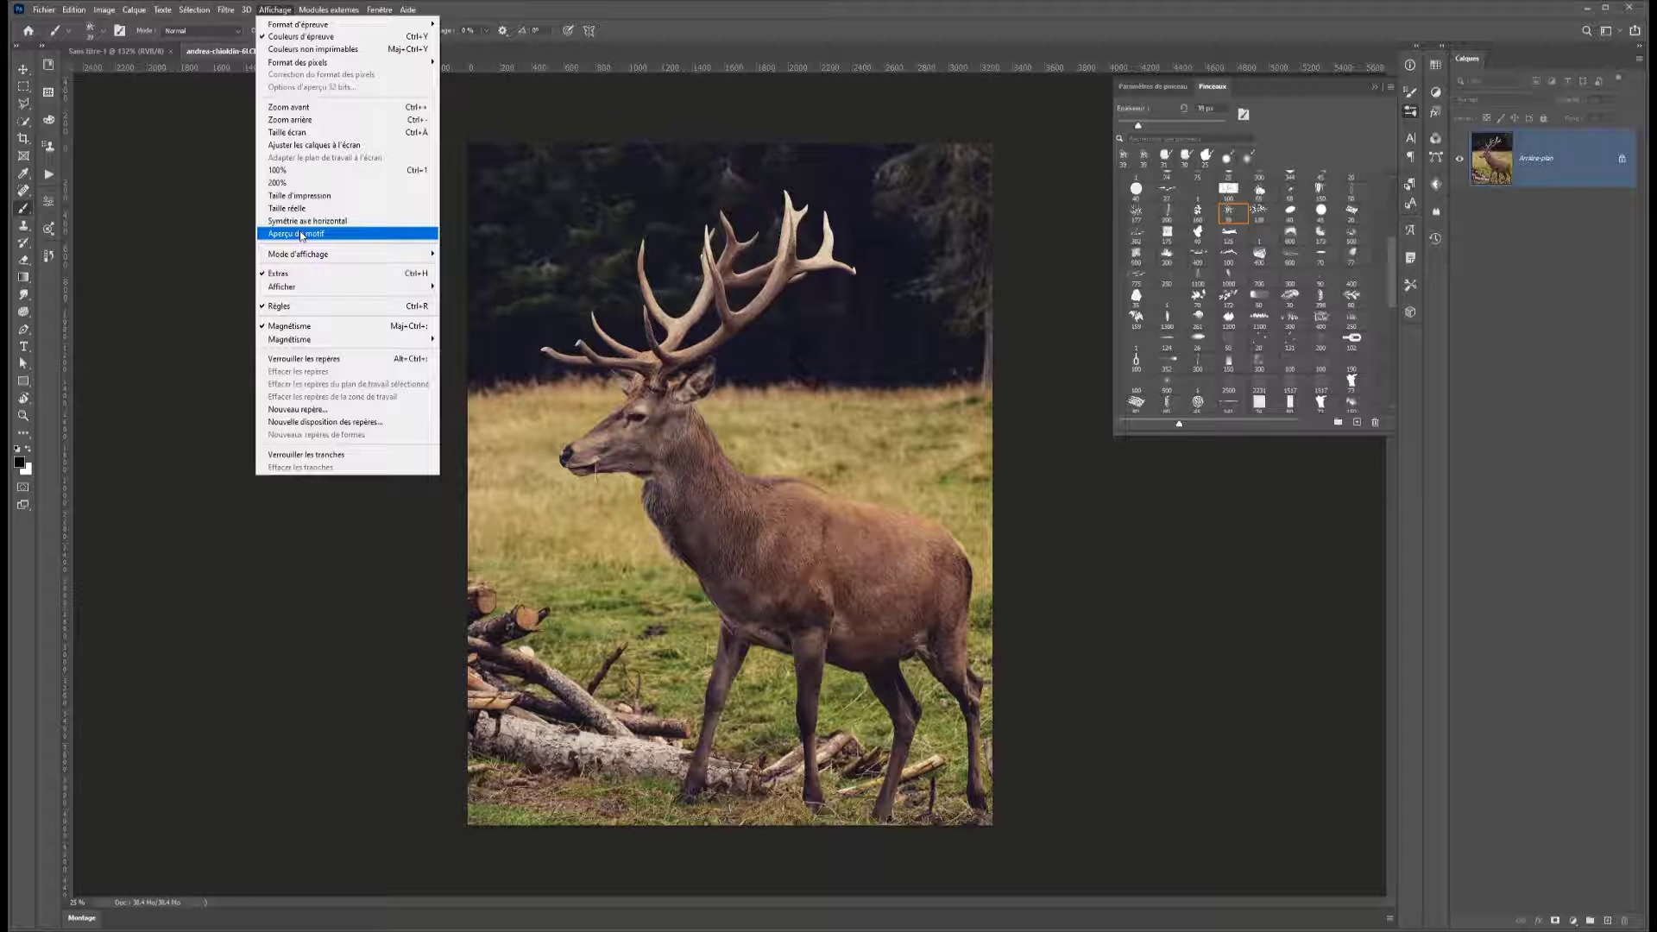
mouse_move(311, 254)
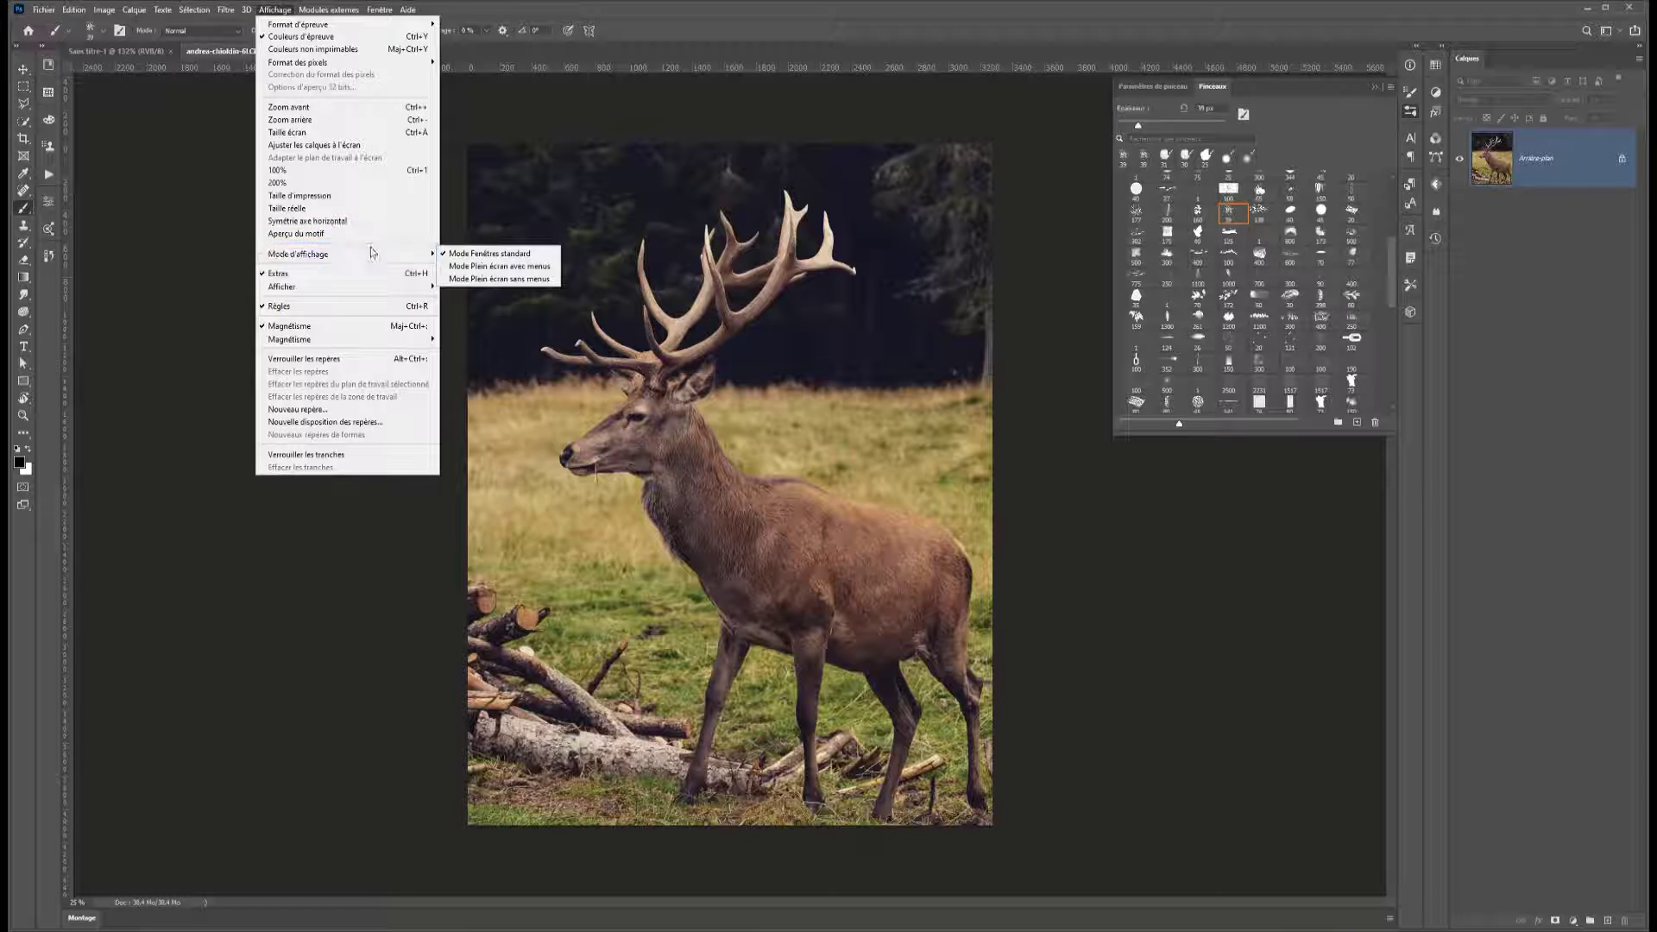
left_click(473, 268)
scroll(474, 267, "left", 10)
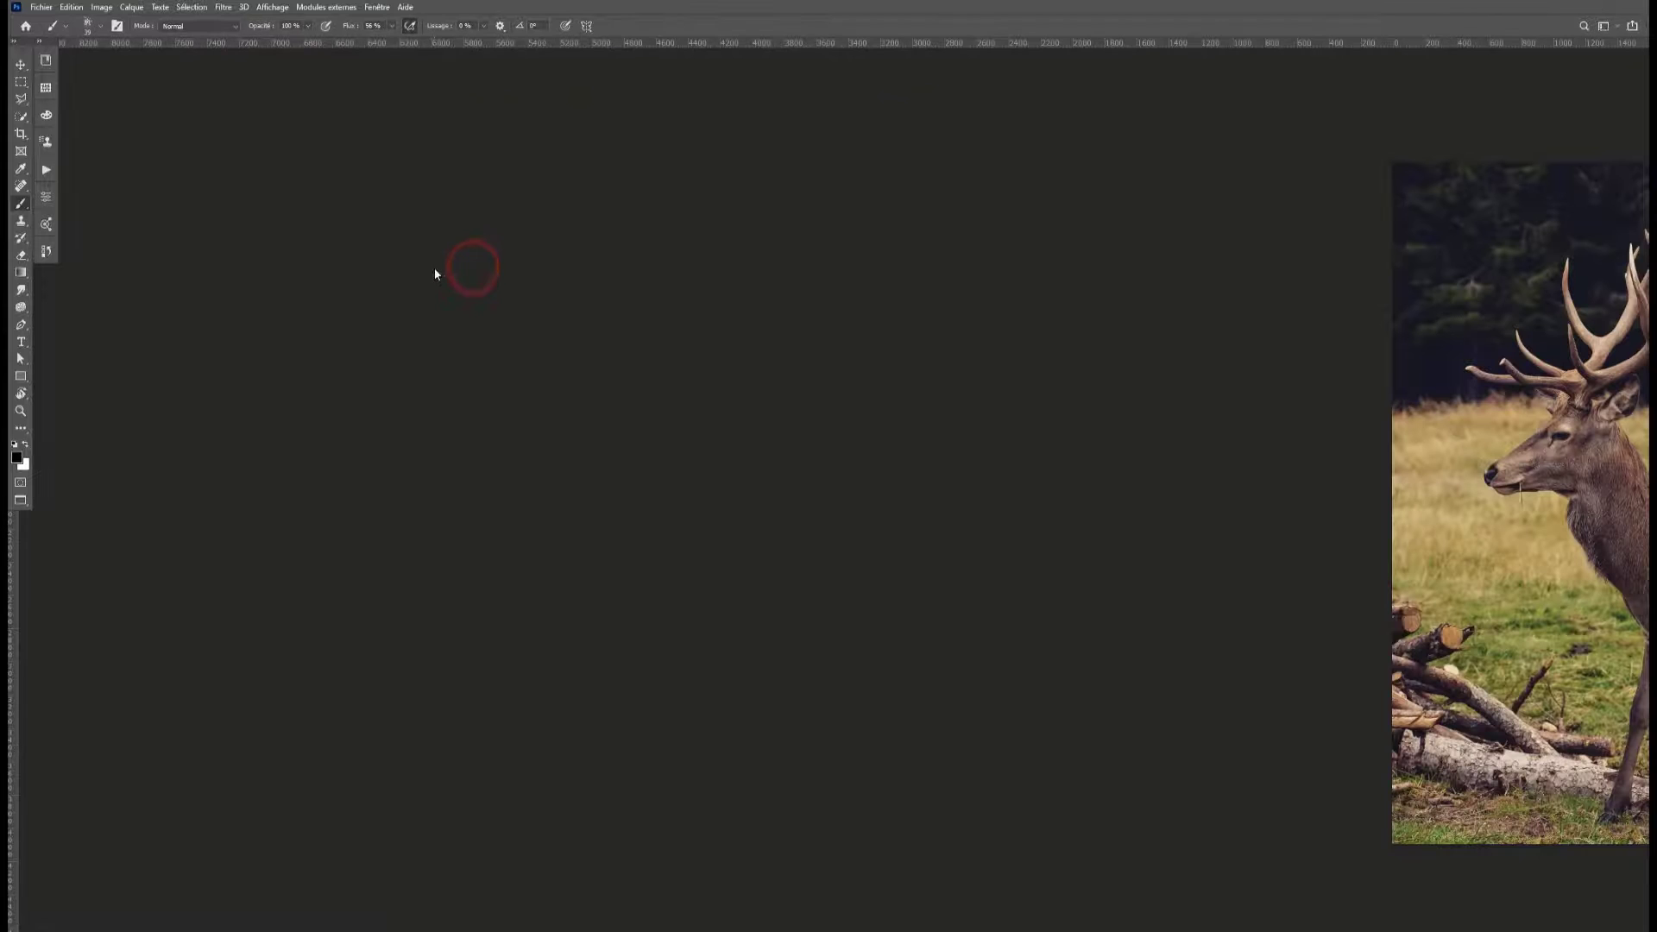
key("r")
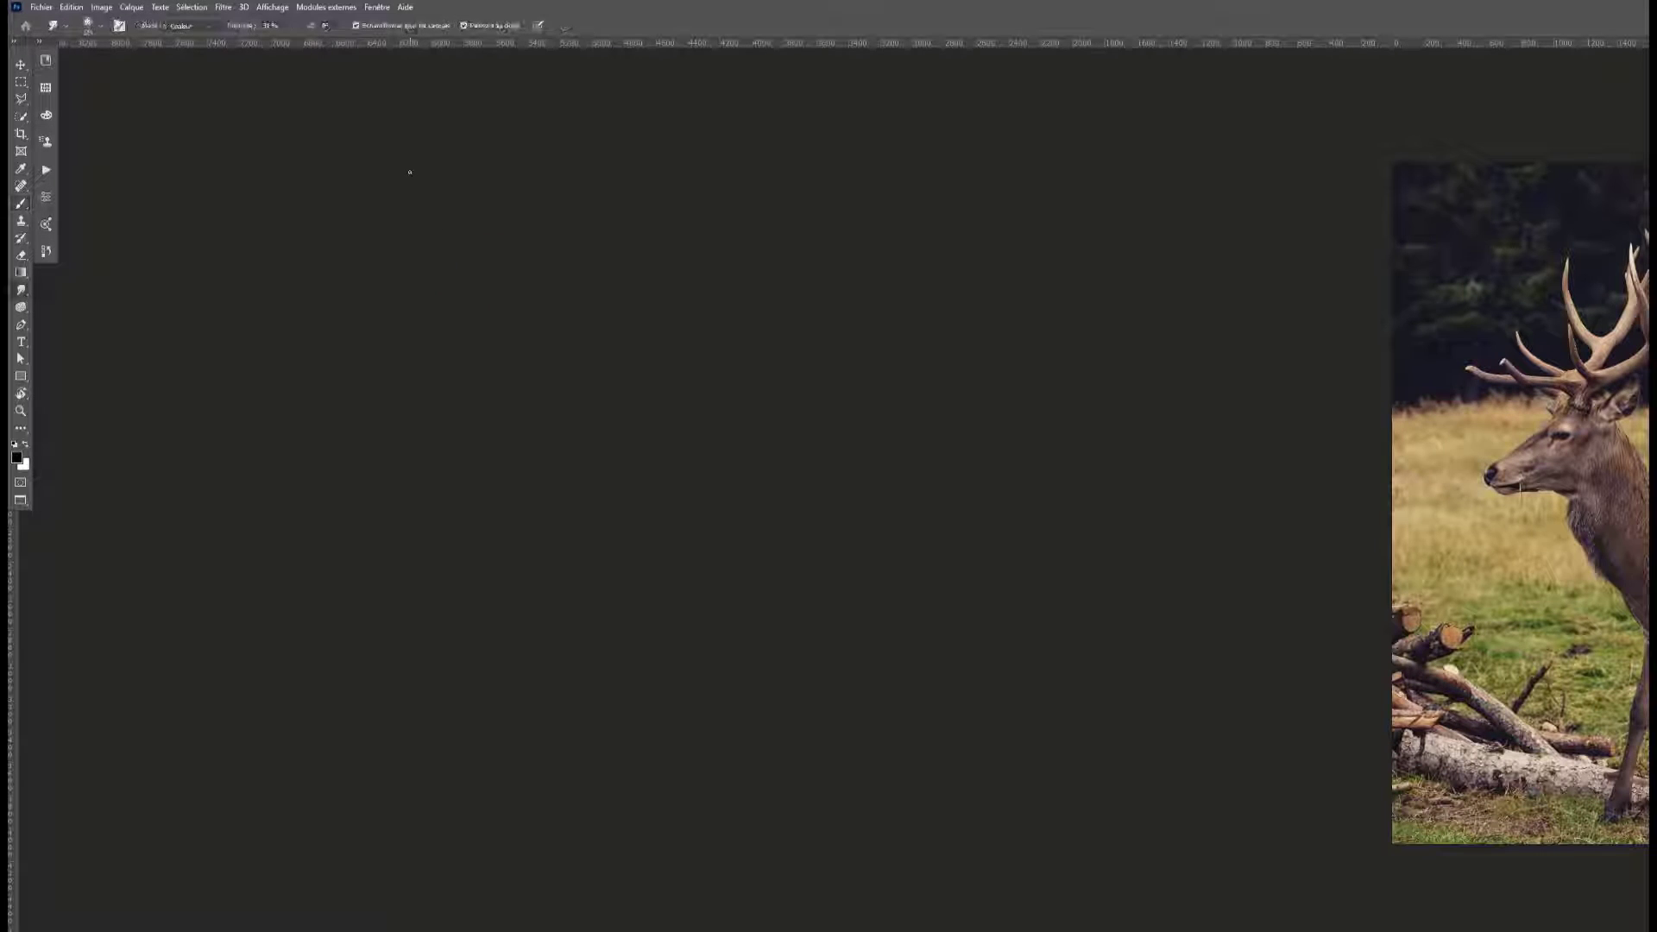
key("ctrl+f")
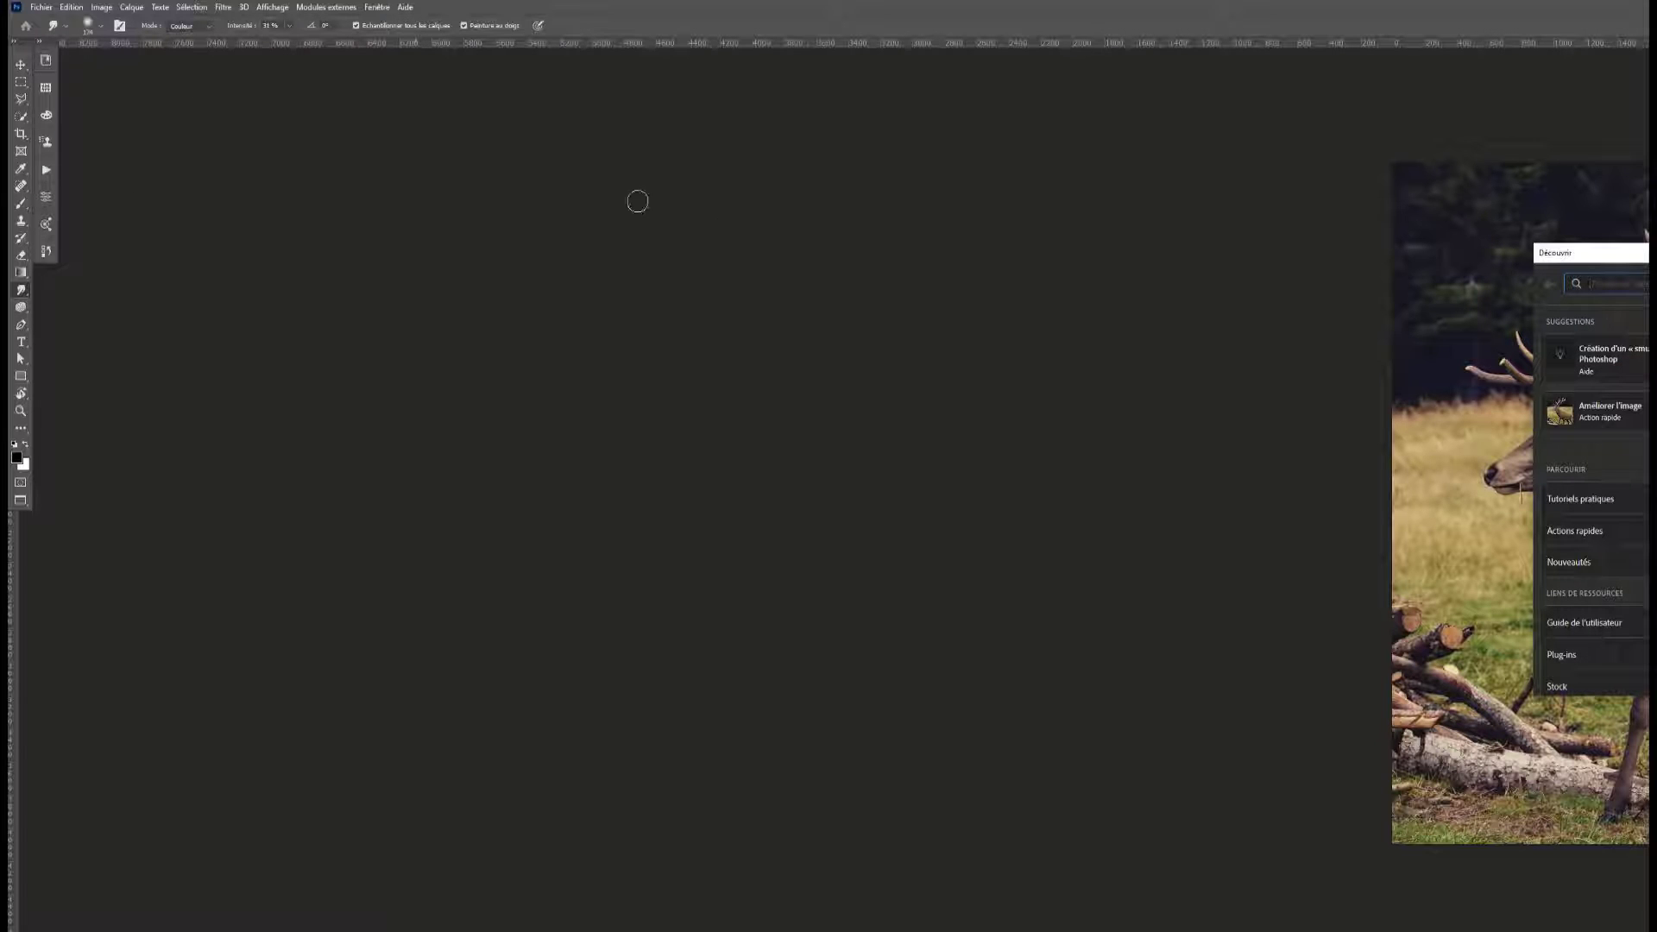
Step: Close the Découvrir window and try to switch the screen mode to Plein écran
key("Escape")
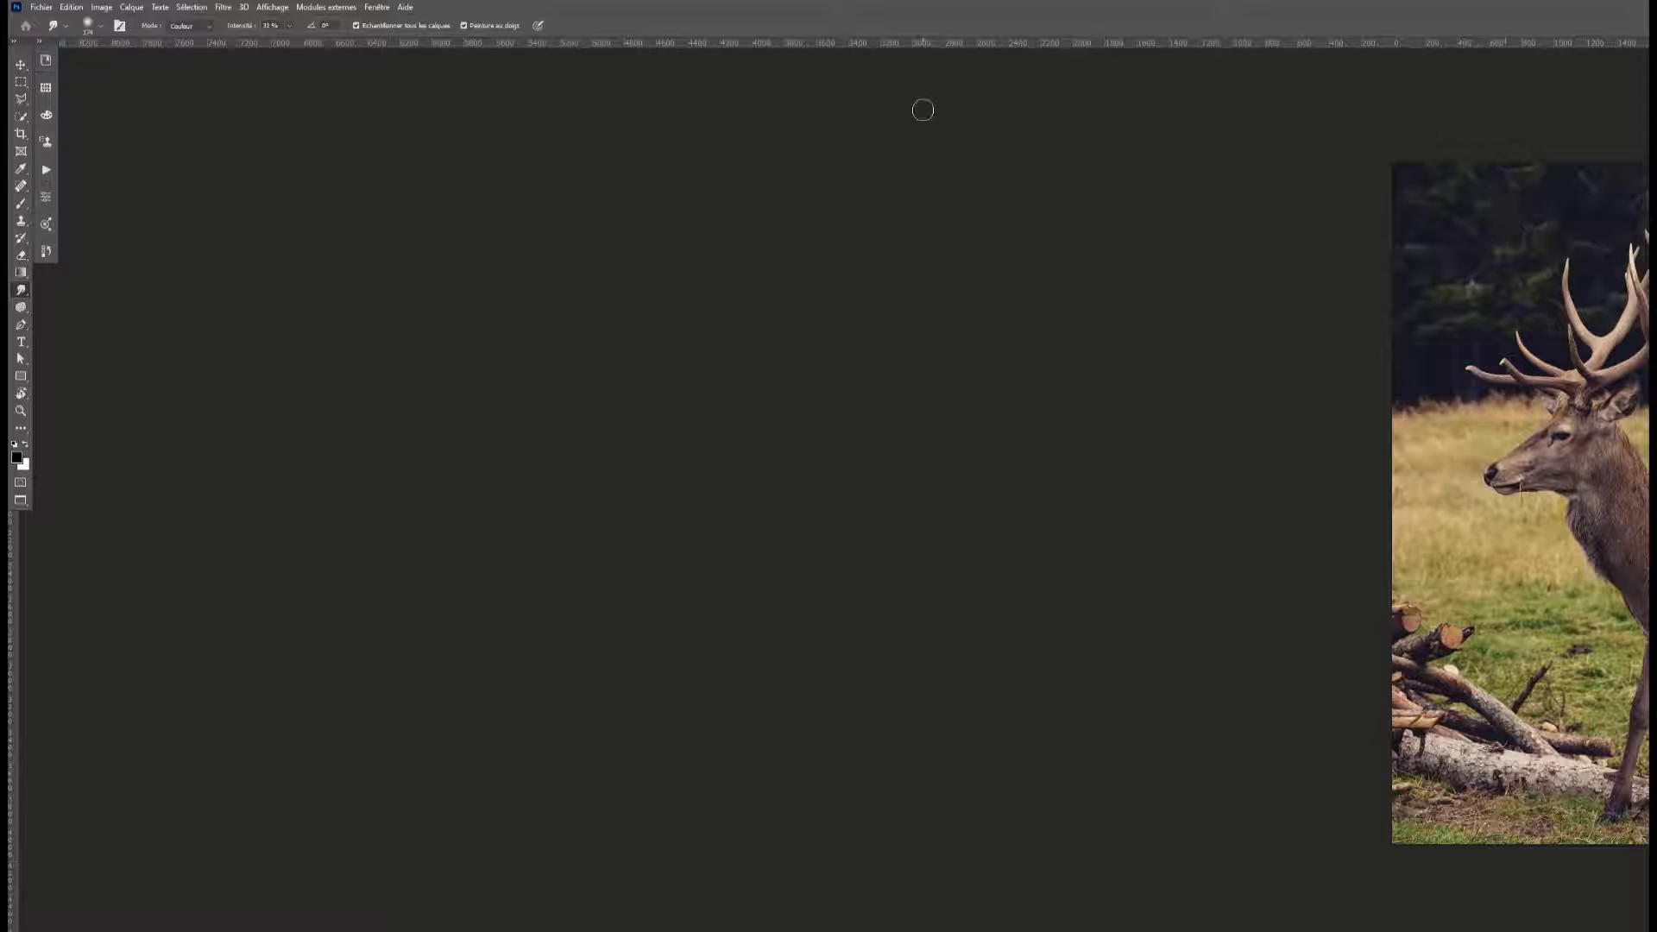
left_click(20, 498)
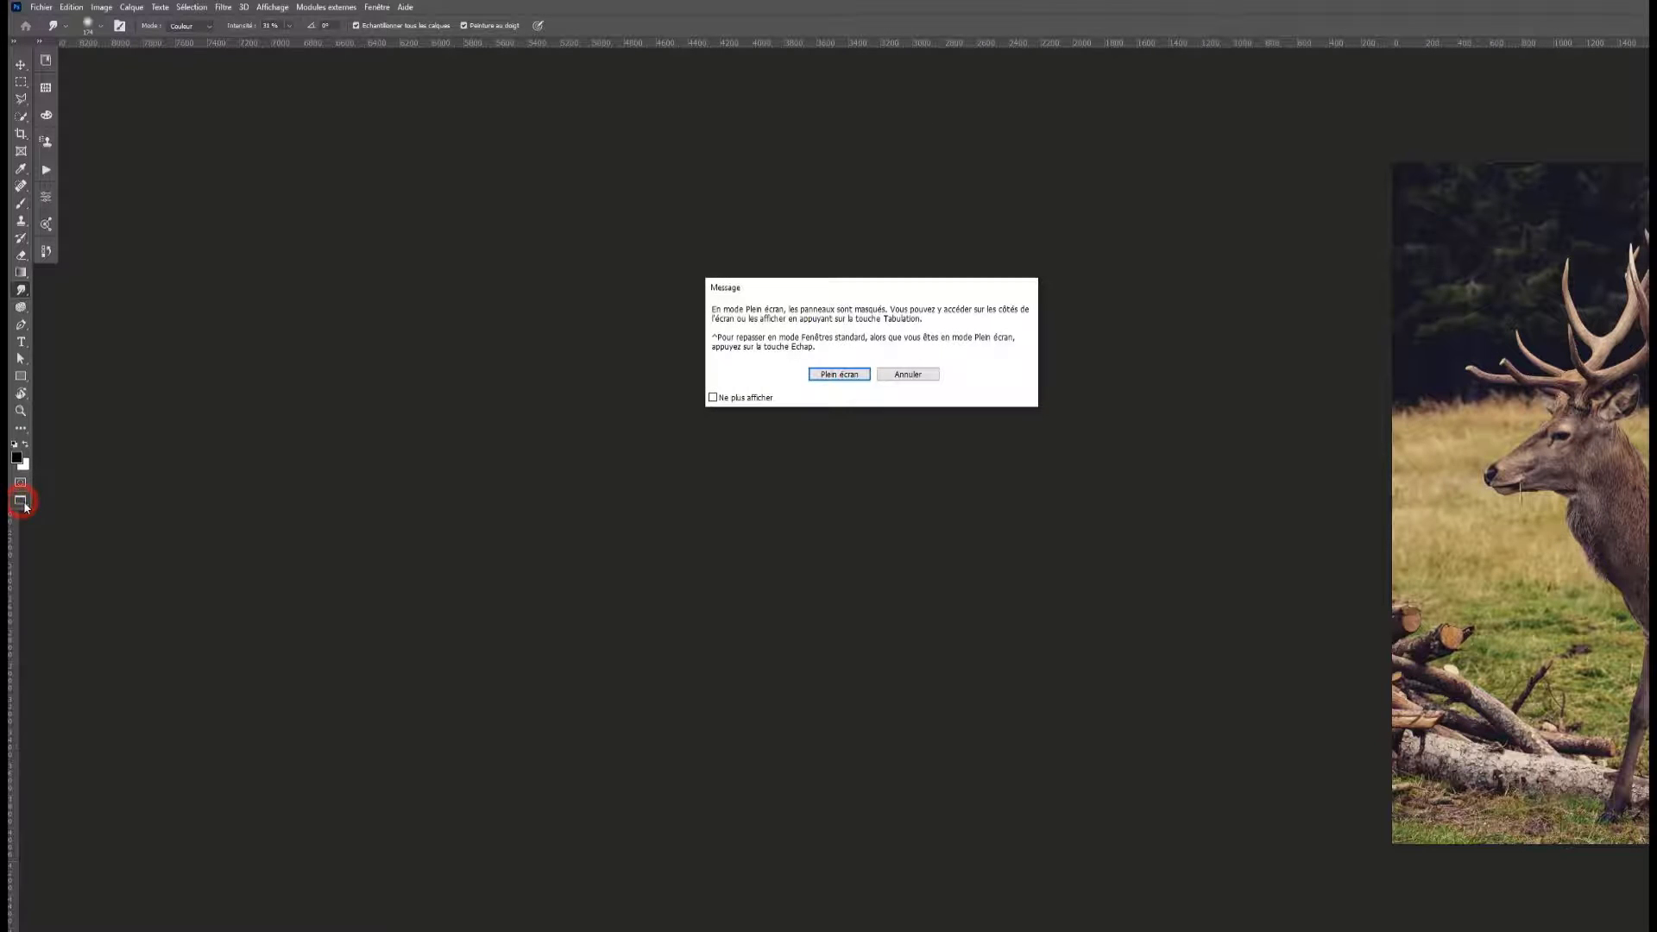
left_click(906, 374)
left_click(281, 7)
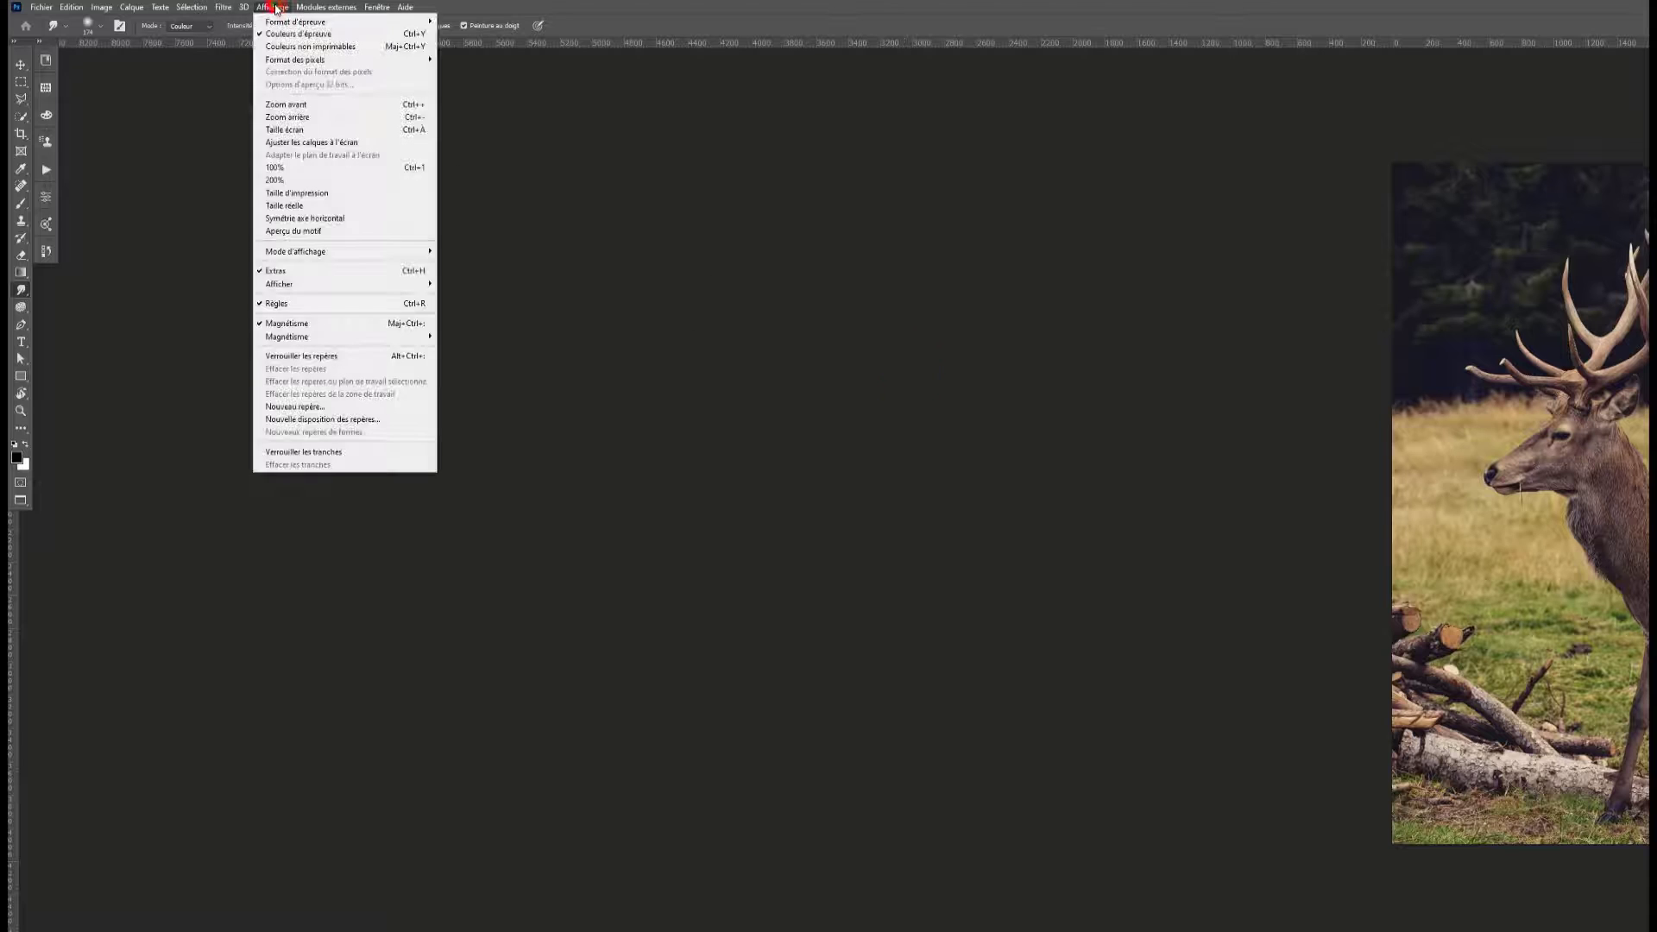
left_click(526, 250)
Step: Return the stag photo's workspace to the standard screen mode
left_click(273, 7)
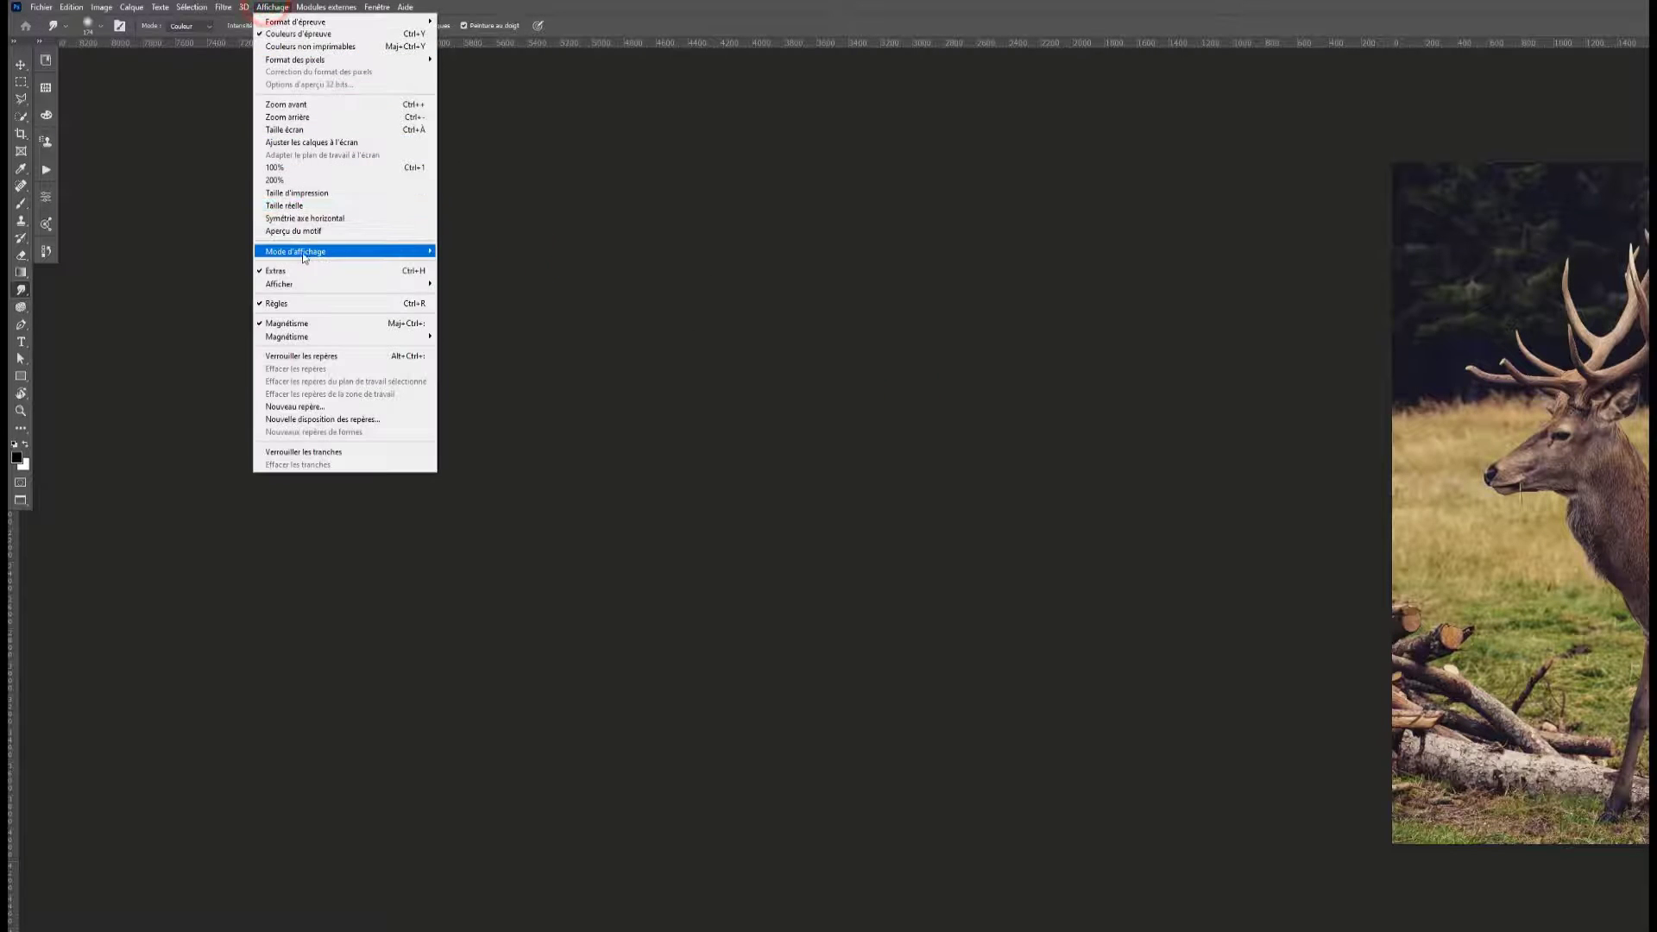
mouse_move(388, 251)
left_click(484, 252)
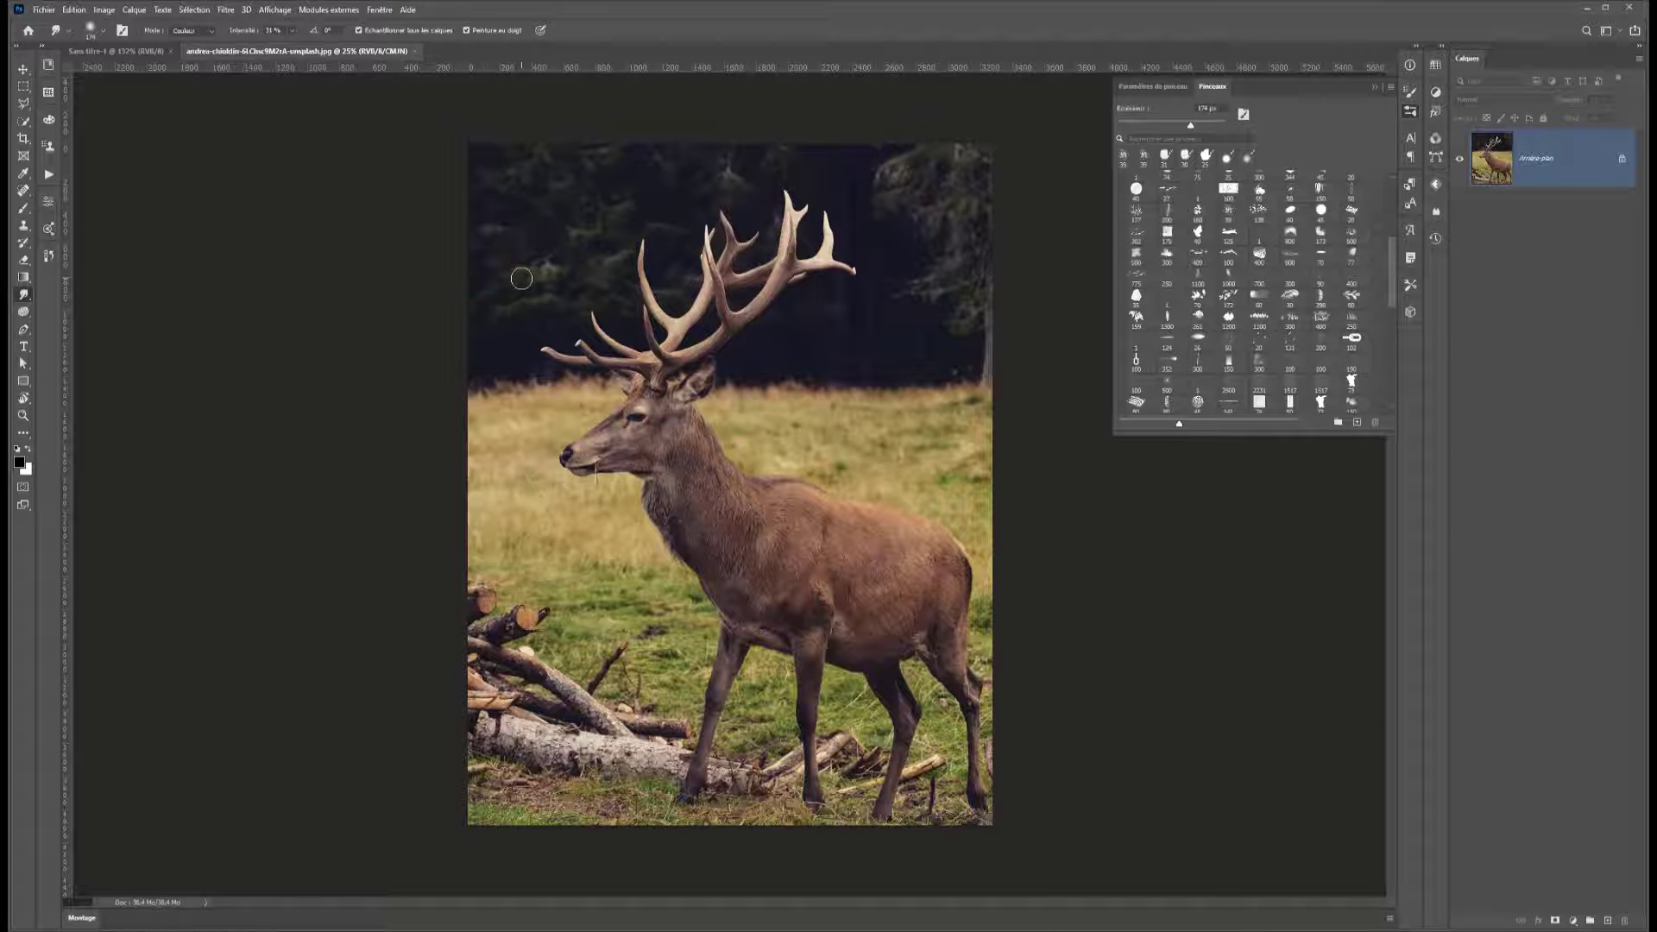
Step: Examine which overlays are included in the extras display options, and dismiss the dialog without changing any
left_click(275, 9)
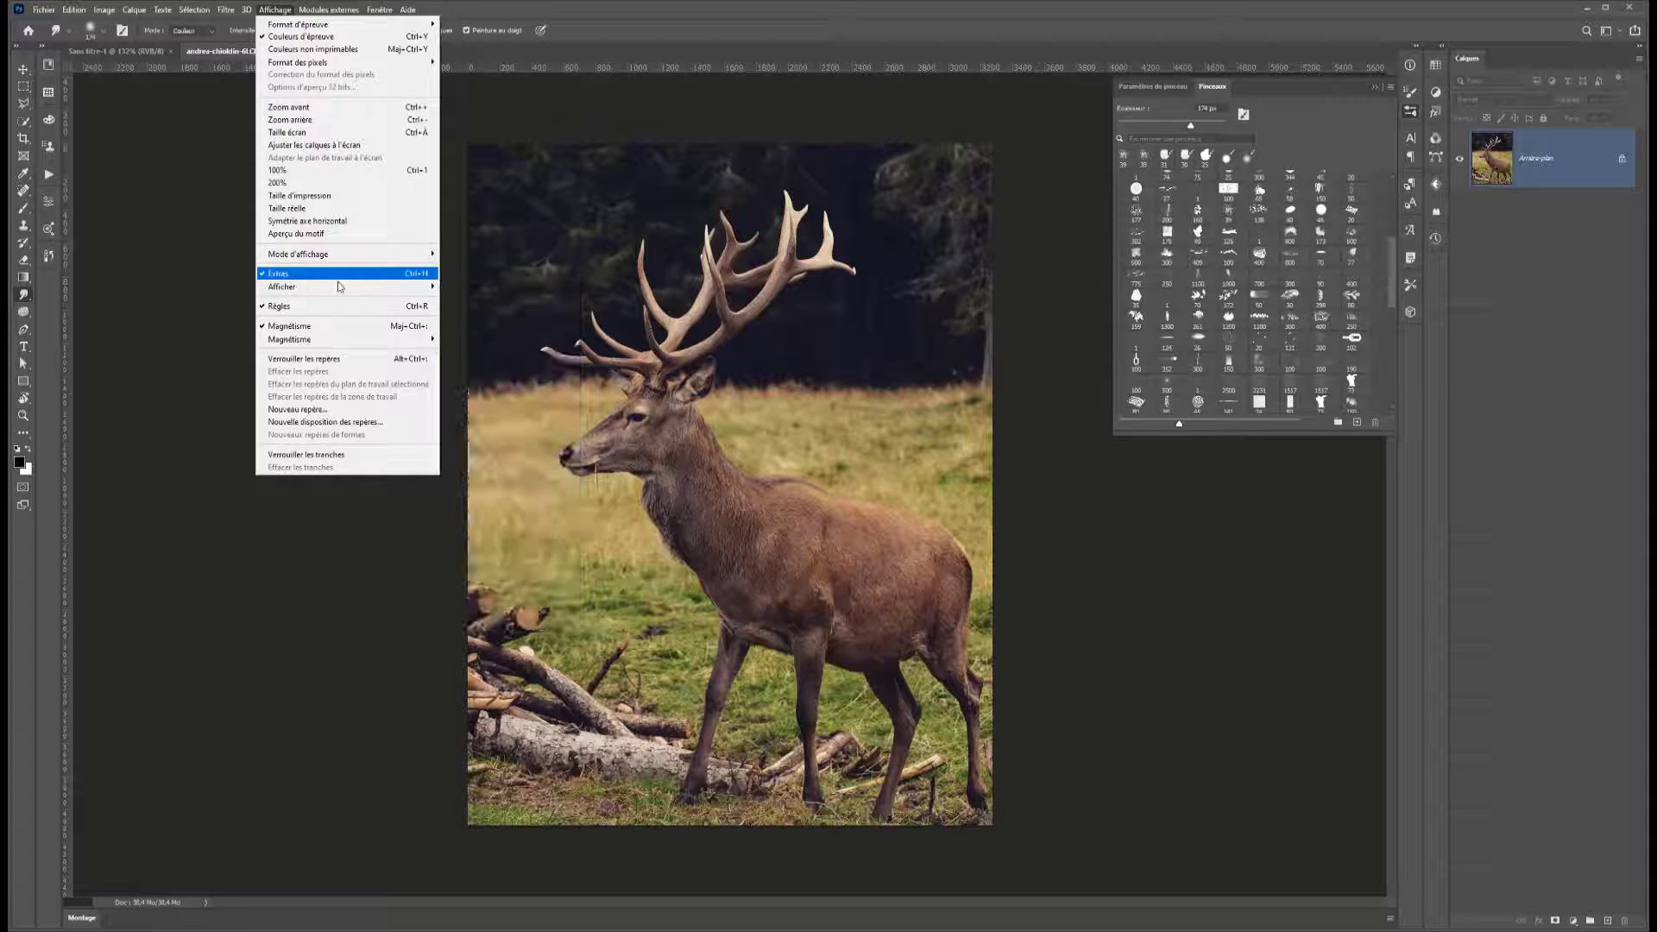
mouse_move(412, 287)
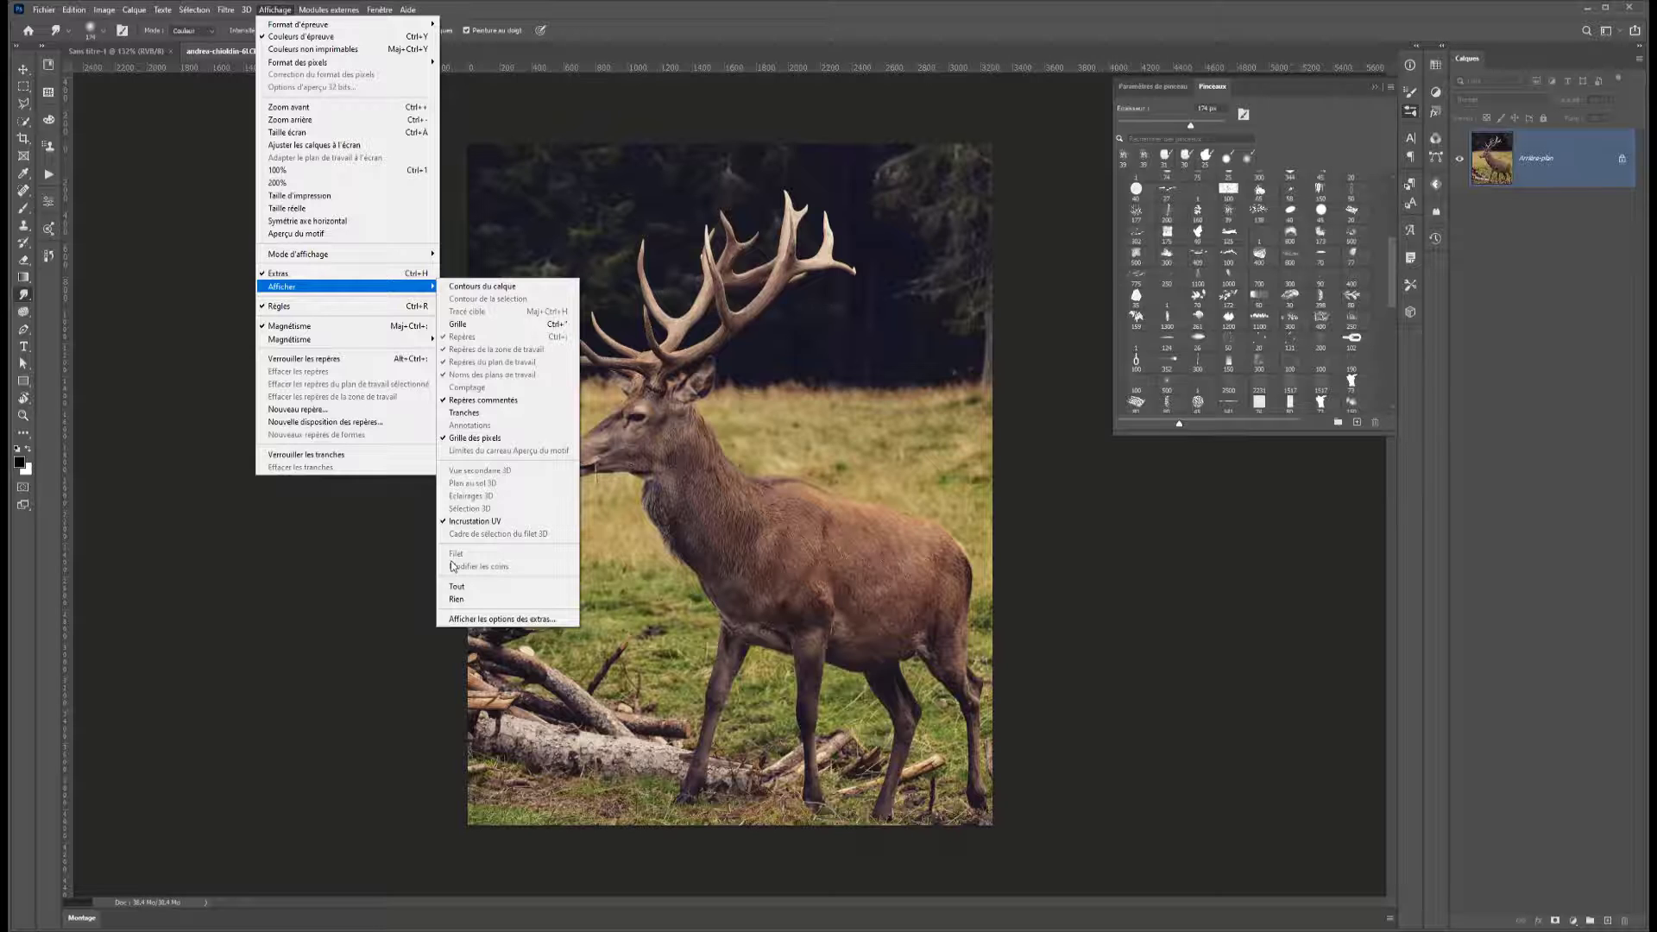
left_click(470, 618)
left_click_drag(1552, 245, 654, 252)
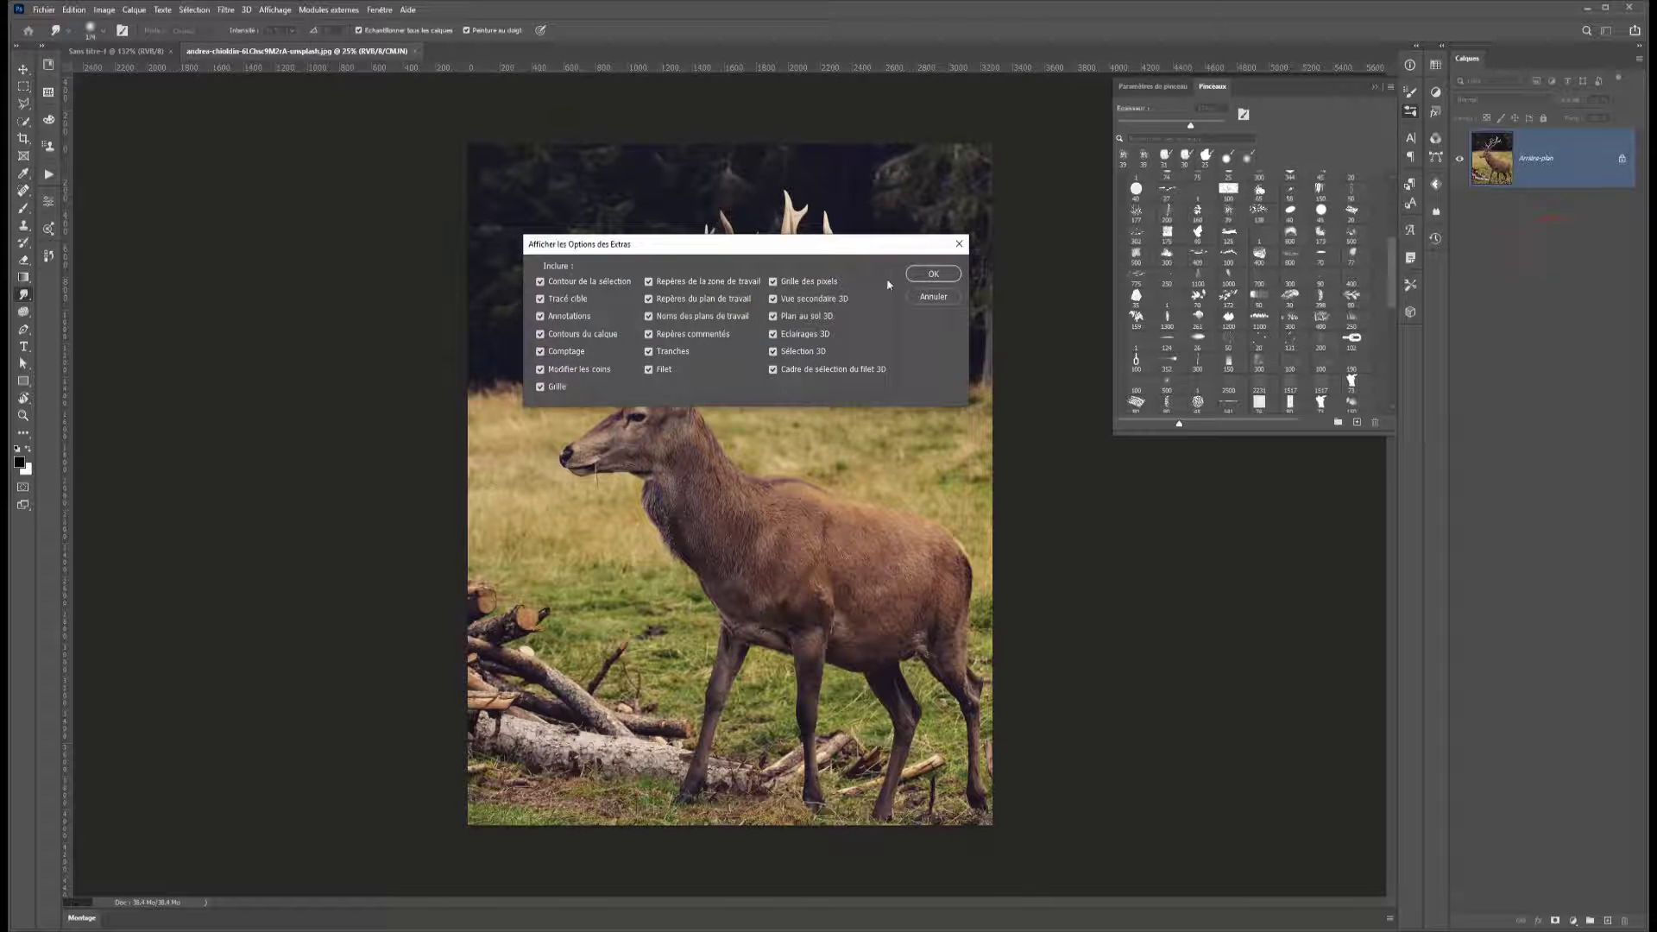
left_click(929, 297)
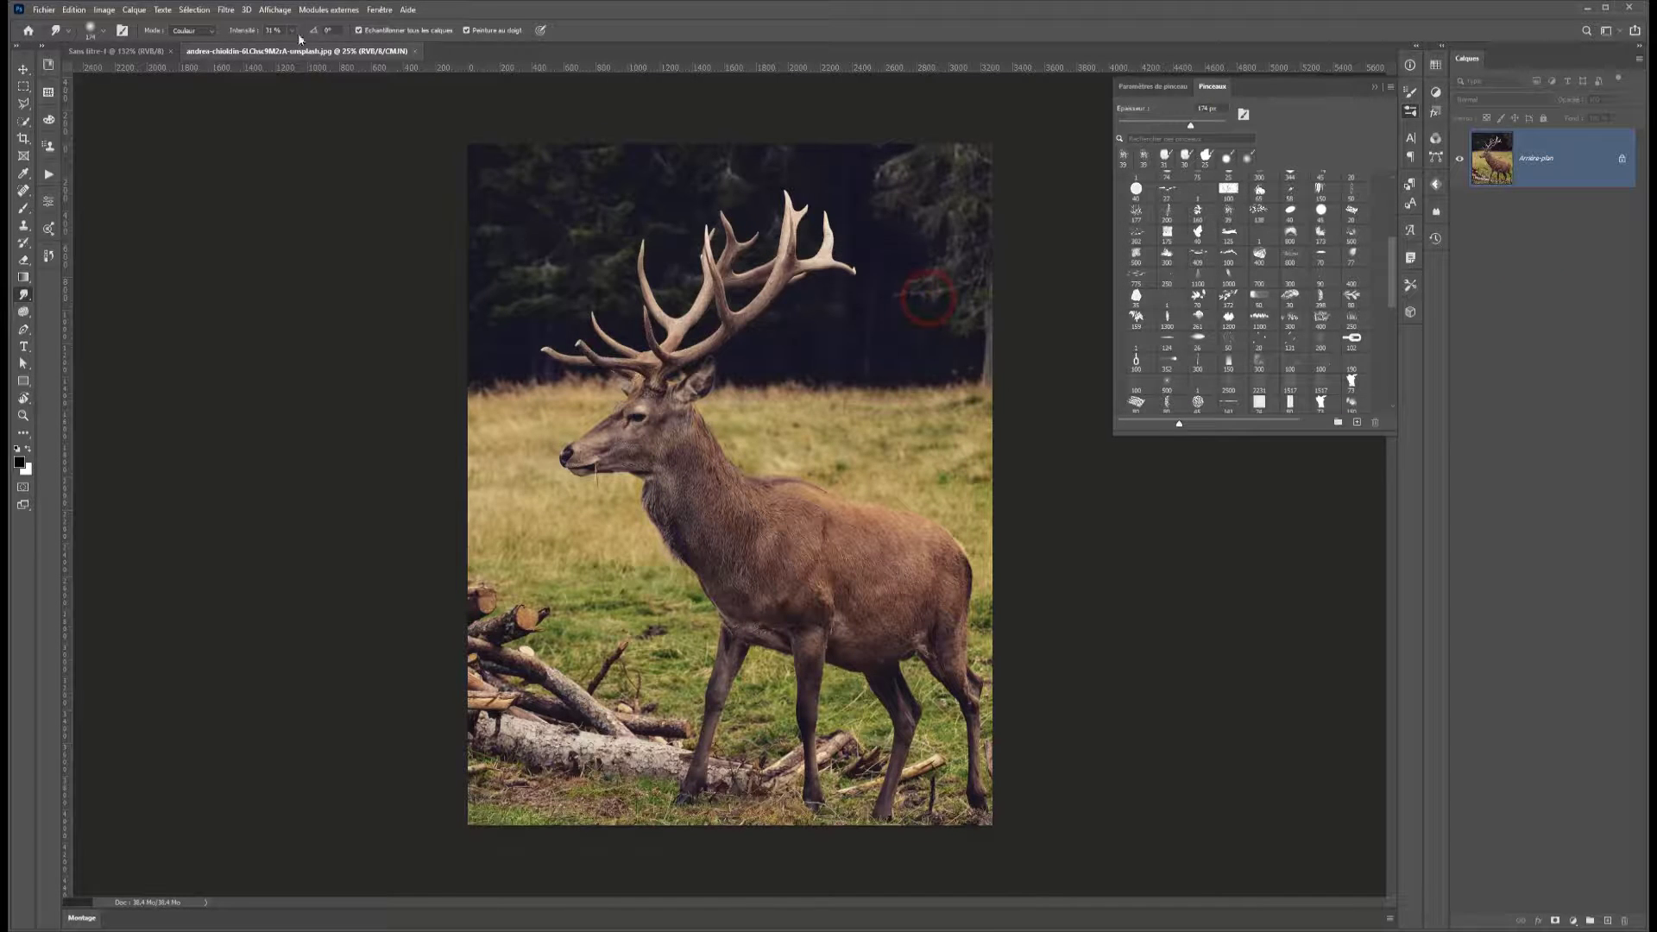
Step: Add a new vertical guide to the stag photo at position 250 px
left_click(278, 11)
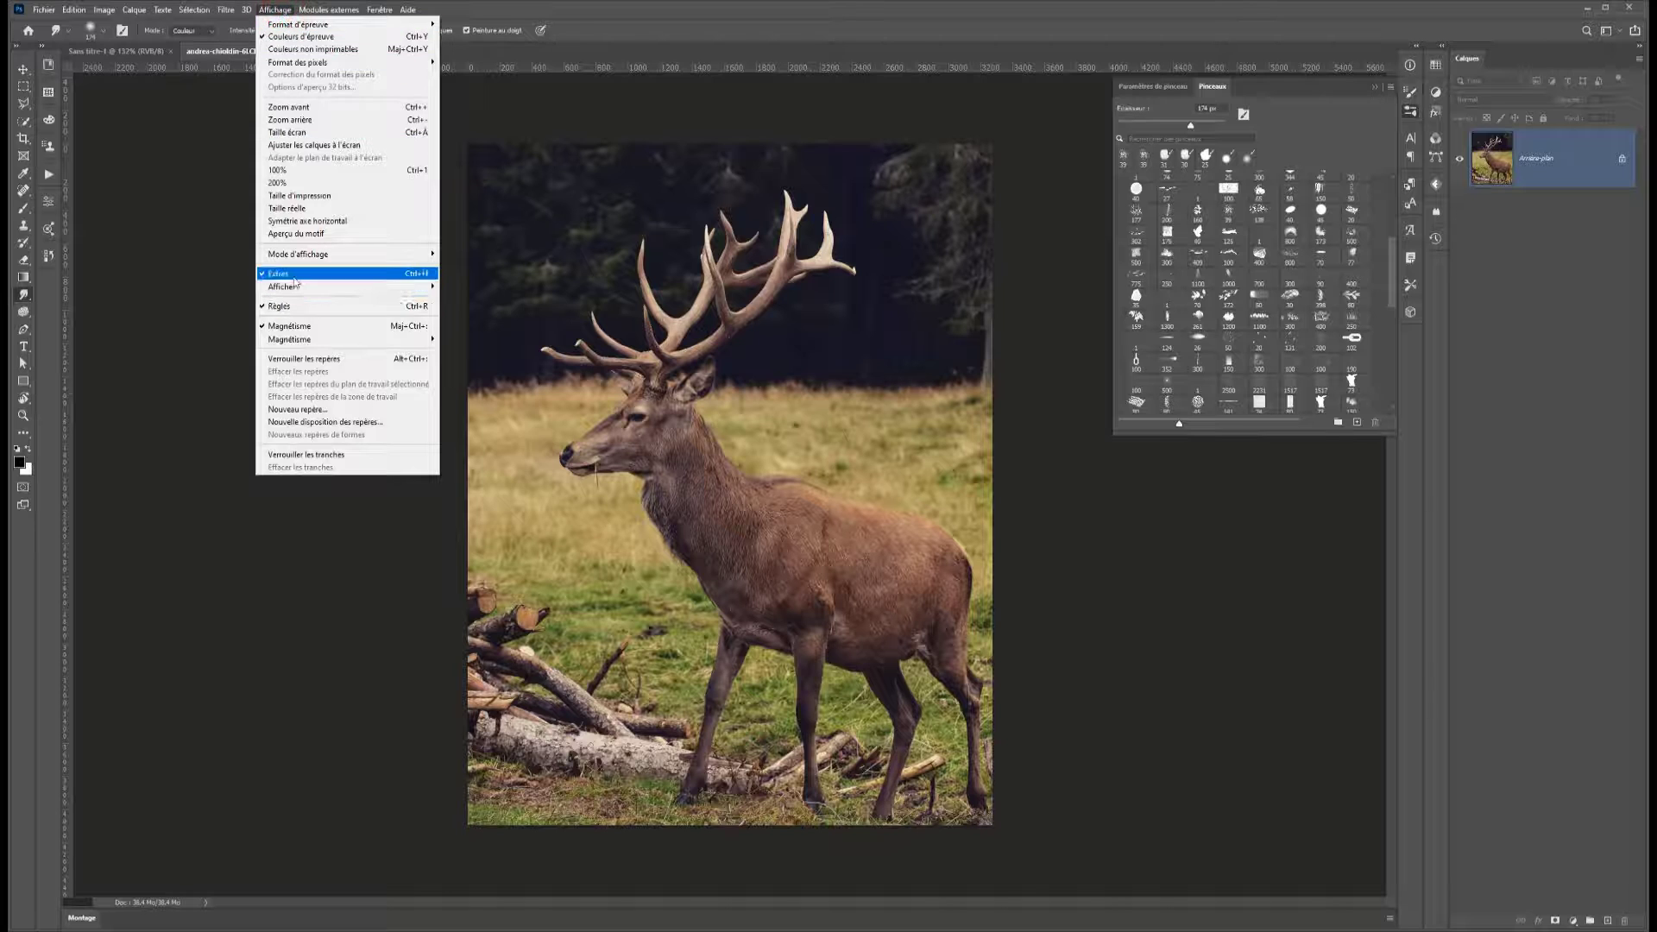
mouse_move(295, 289)
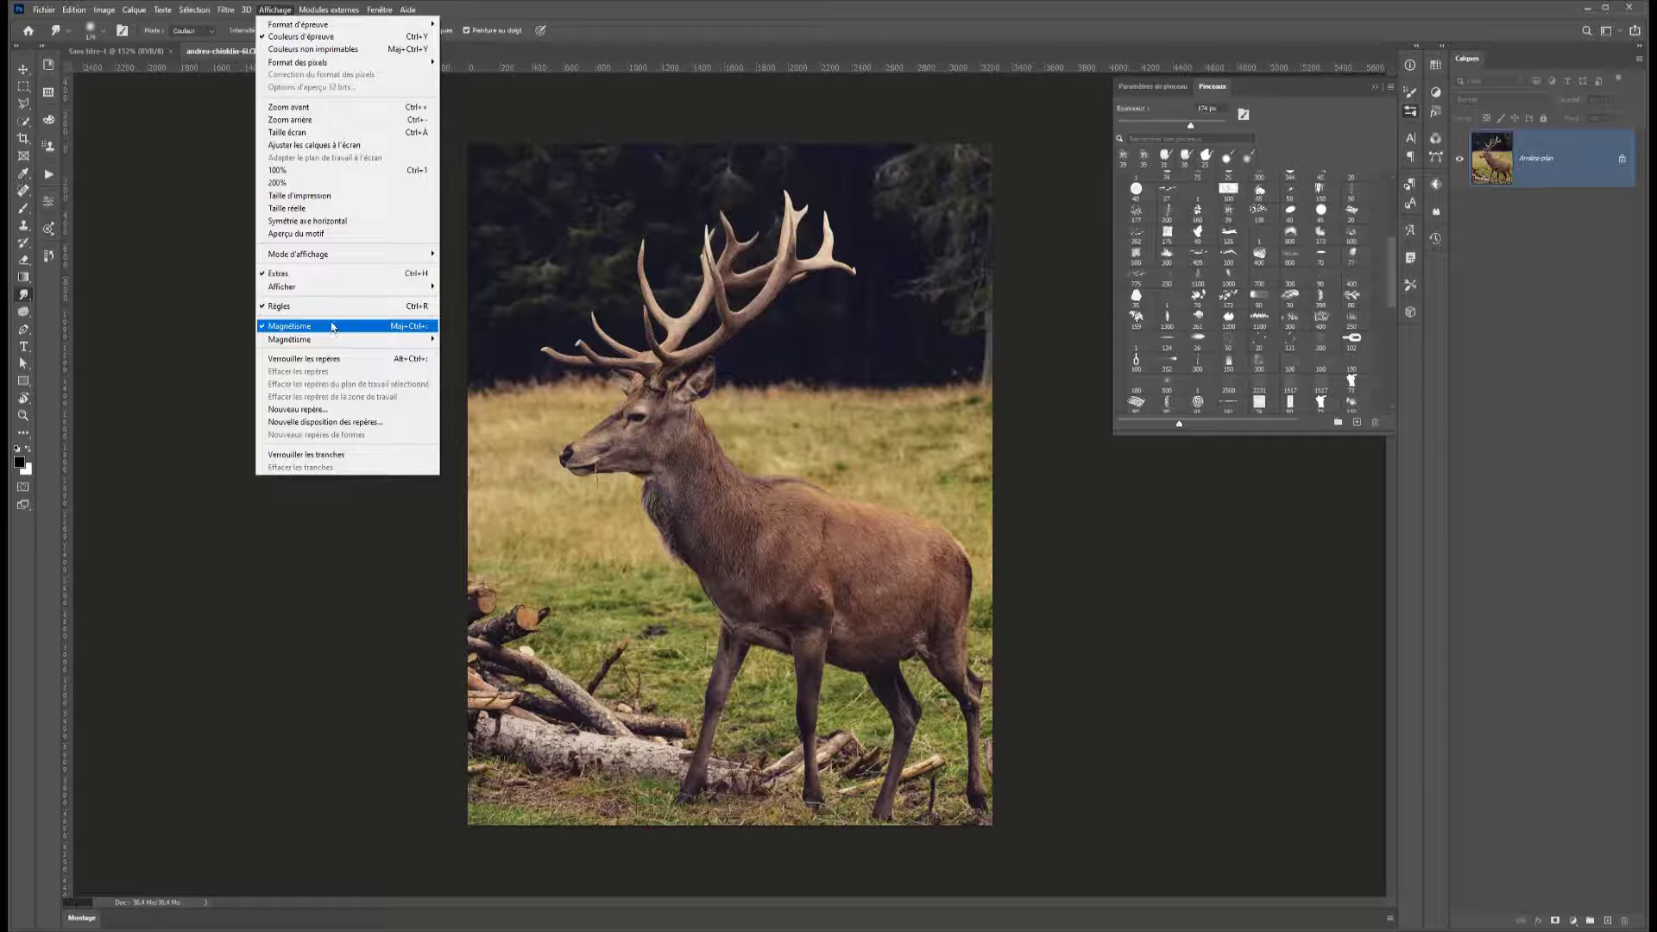
mouse_move(342, 339)
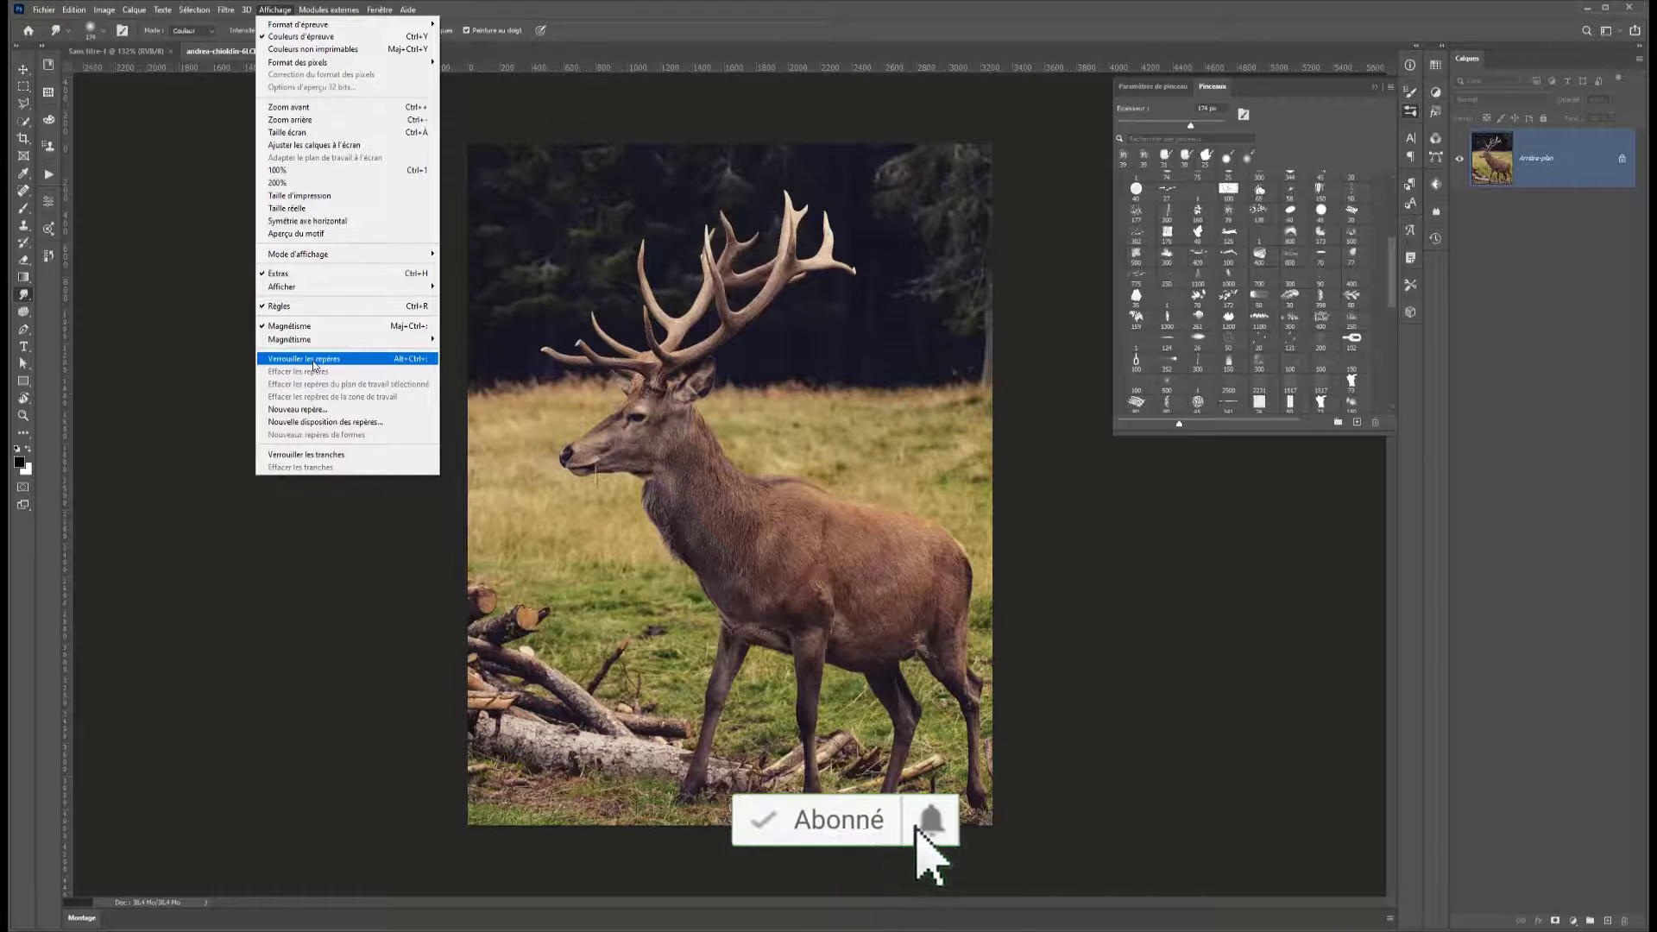
left_click(293, 411)
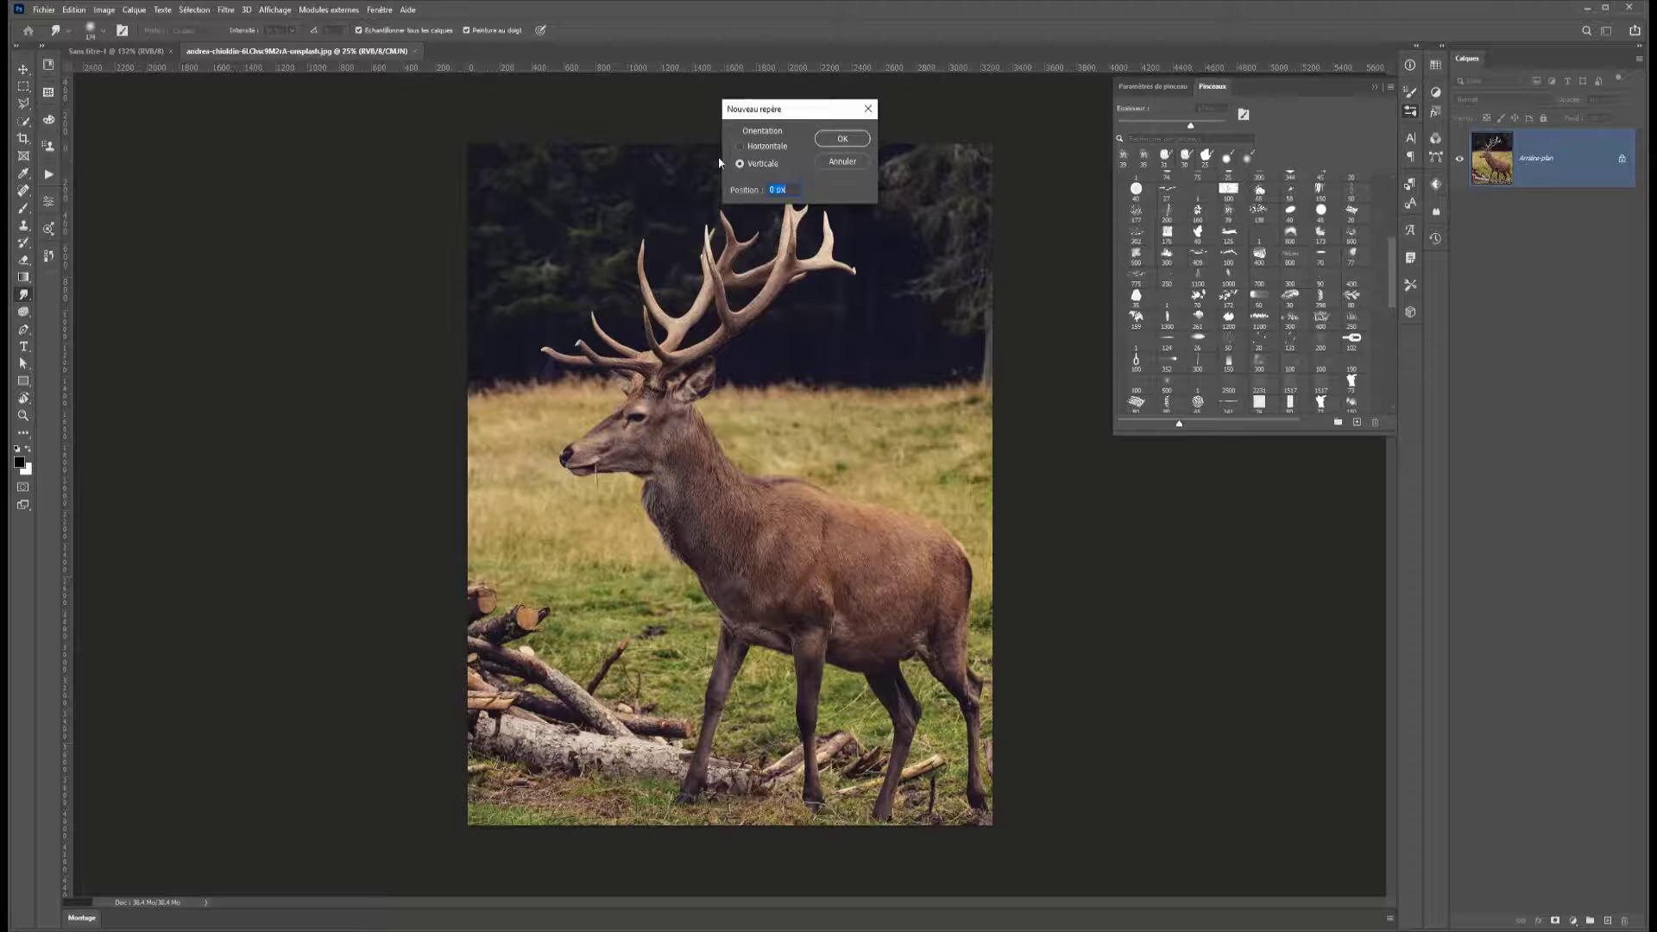
type("250")
key("Return")
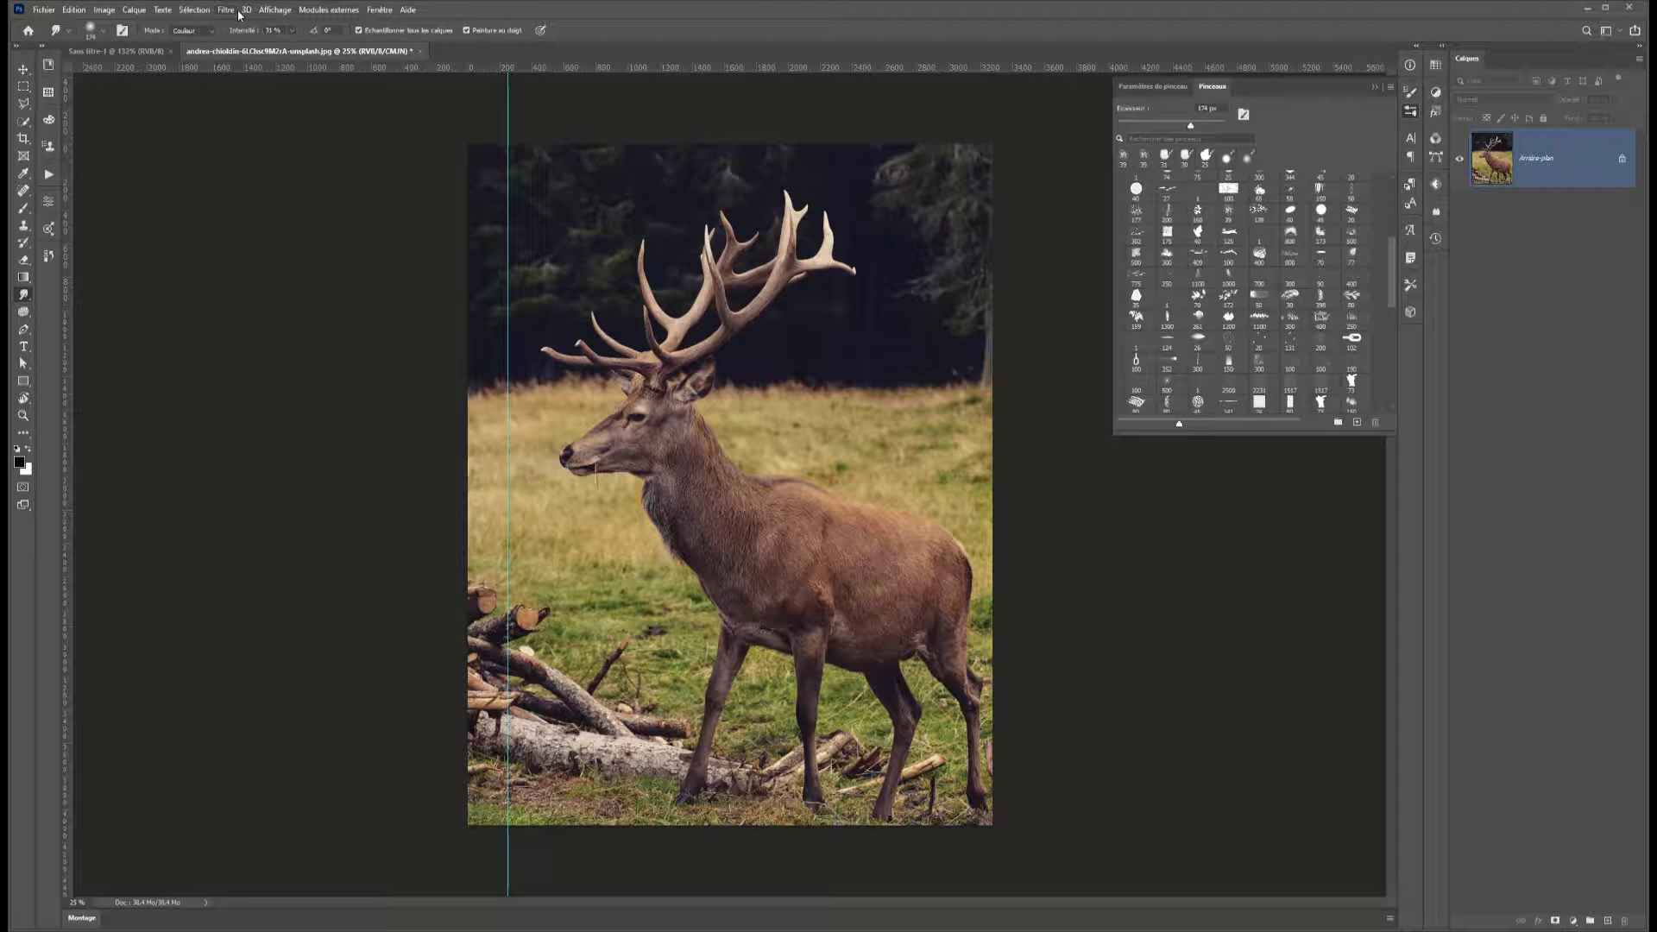
Step: Add a new horizontal guide across the stag photo at position 50%
left_click(275, 9)
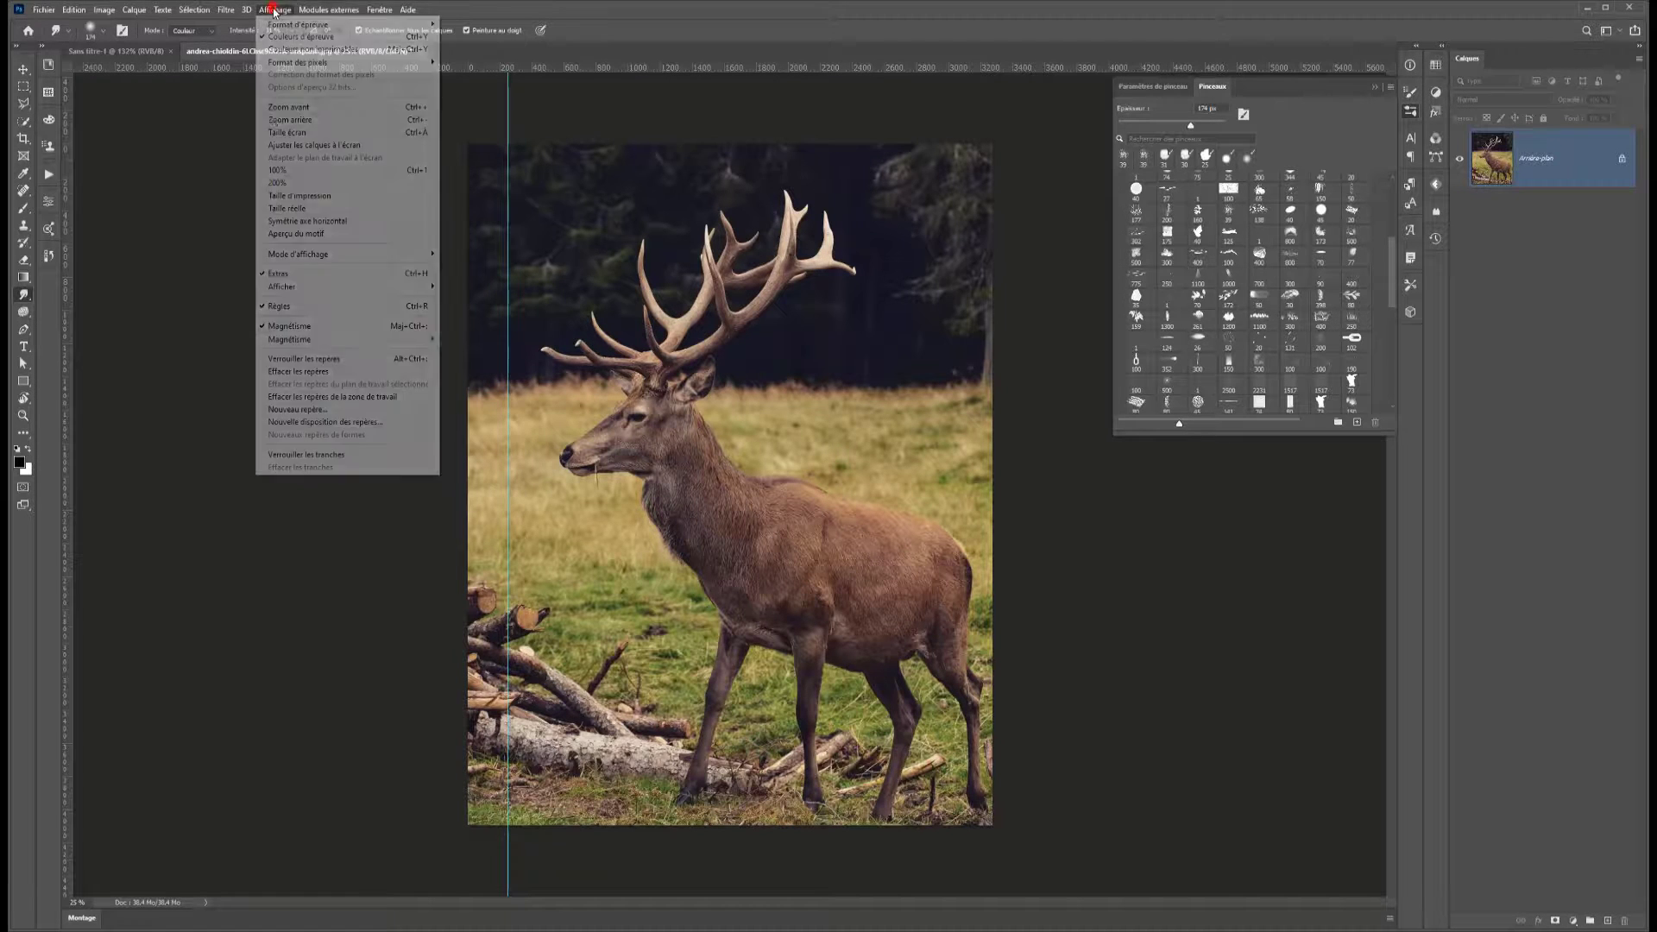
left_click(294, 411)
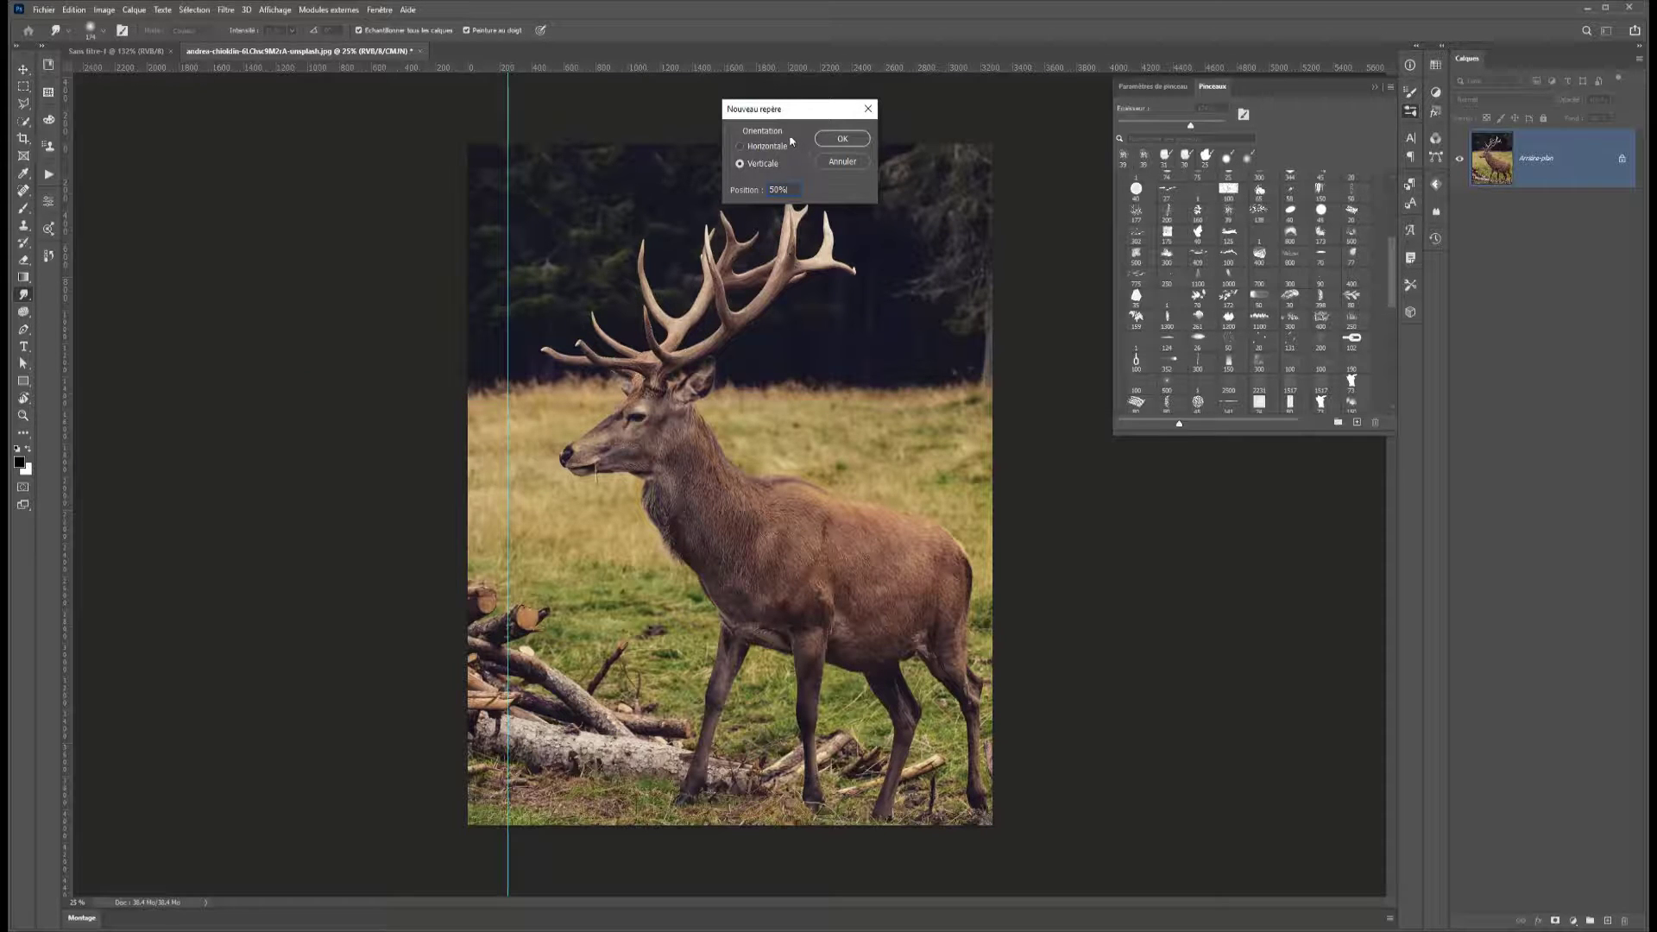
left_click(767, 147)
left_click(840, 138)
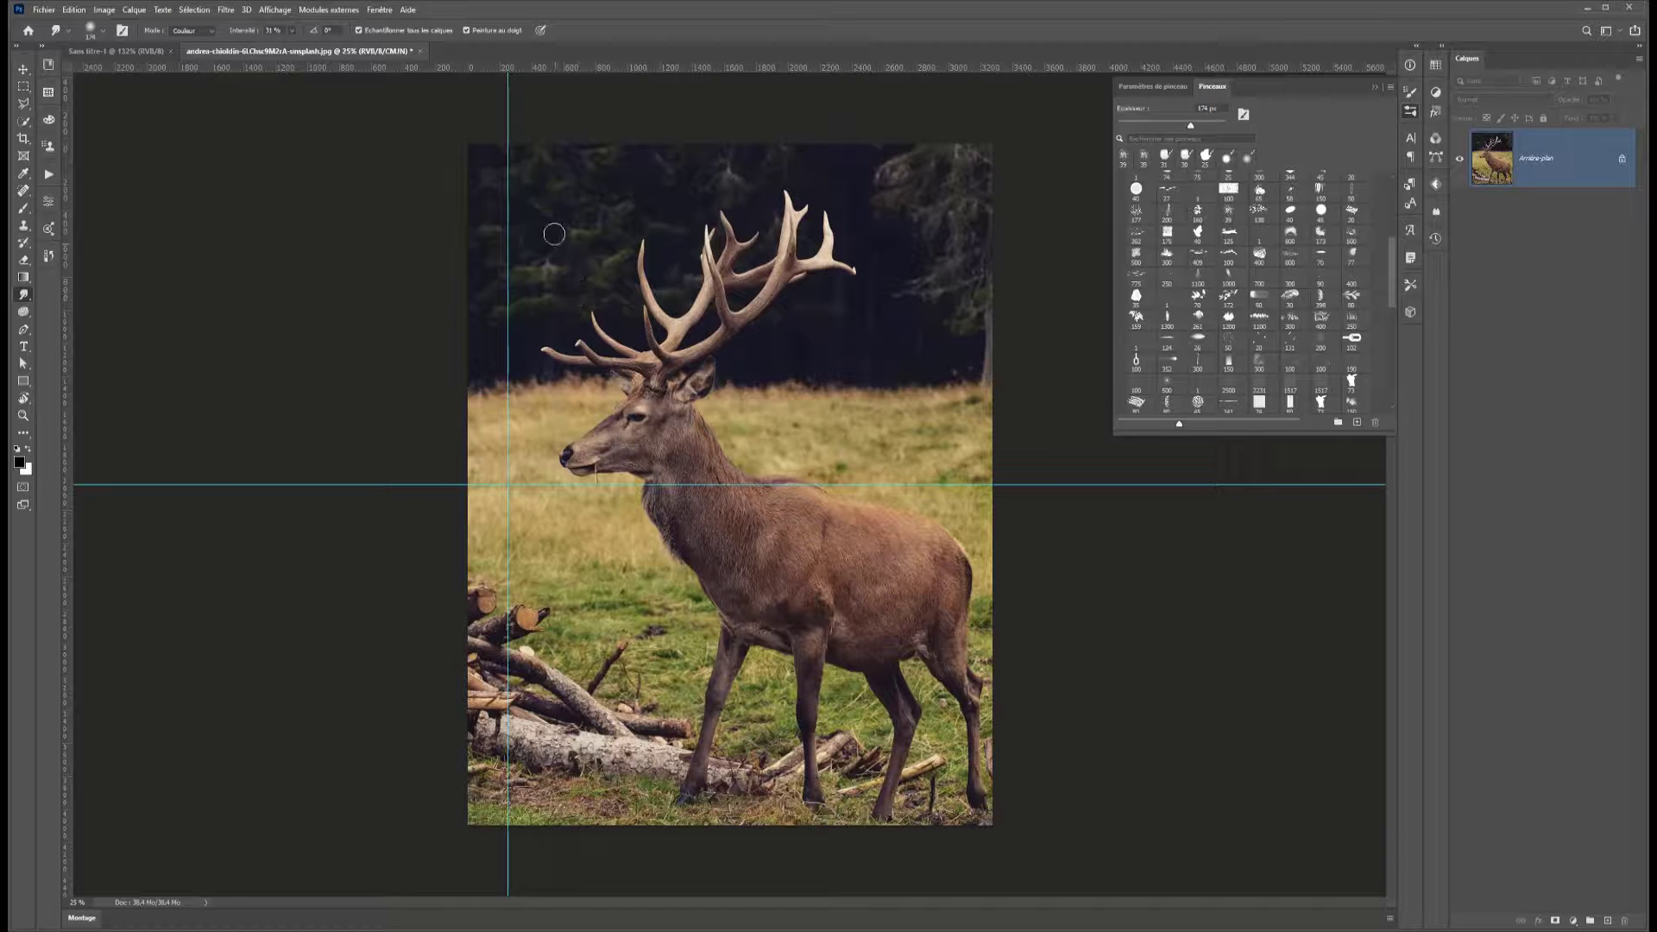
Step: Preview a new guide layout on the stag photo, look through its preset list, and cancel the layout
left_click(226, 10)
mouse_move(275, 10)
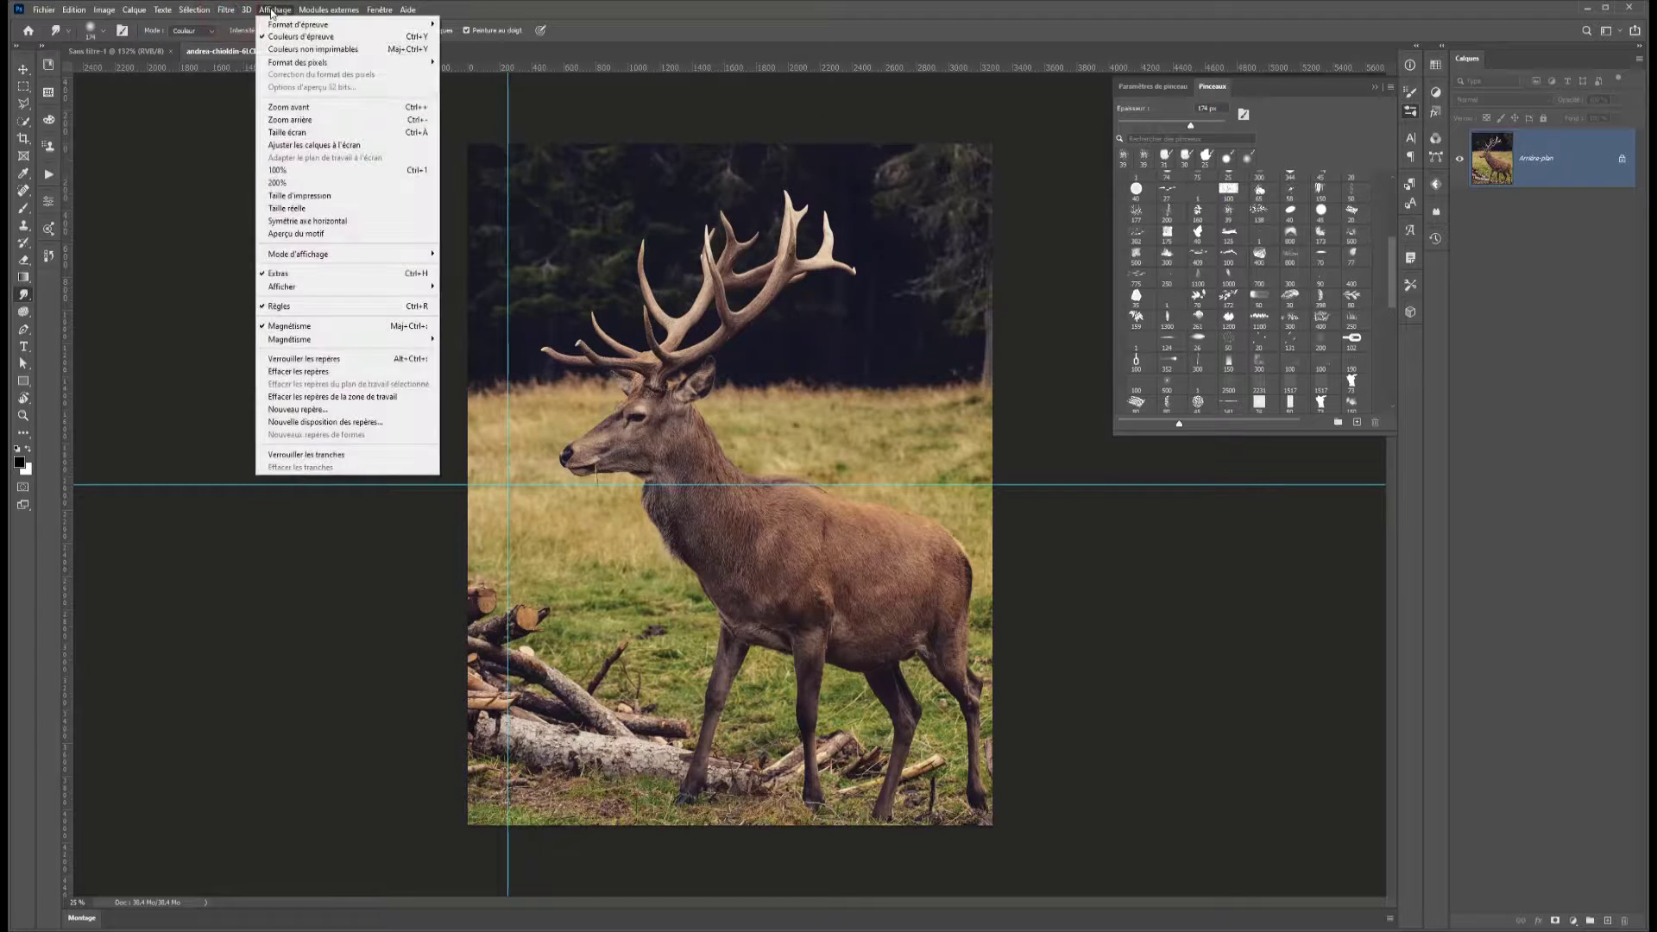
left_click(340, 423)
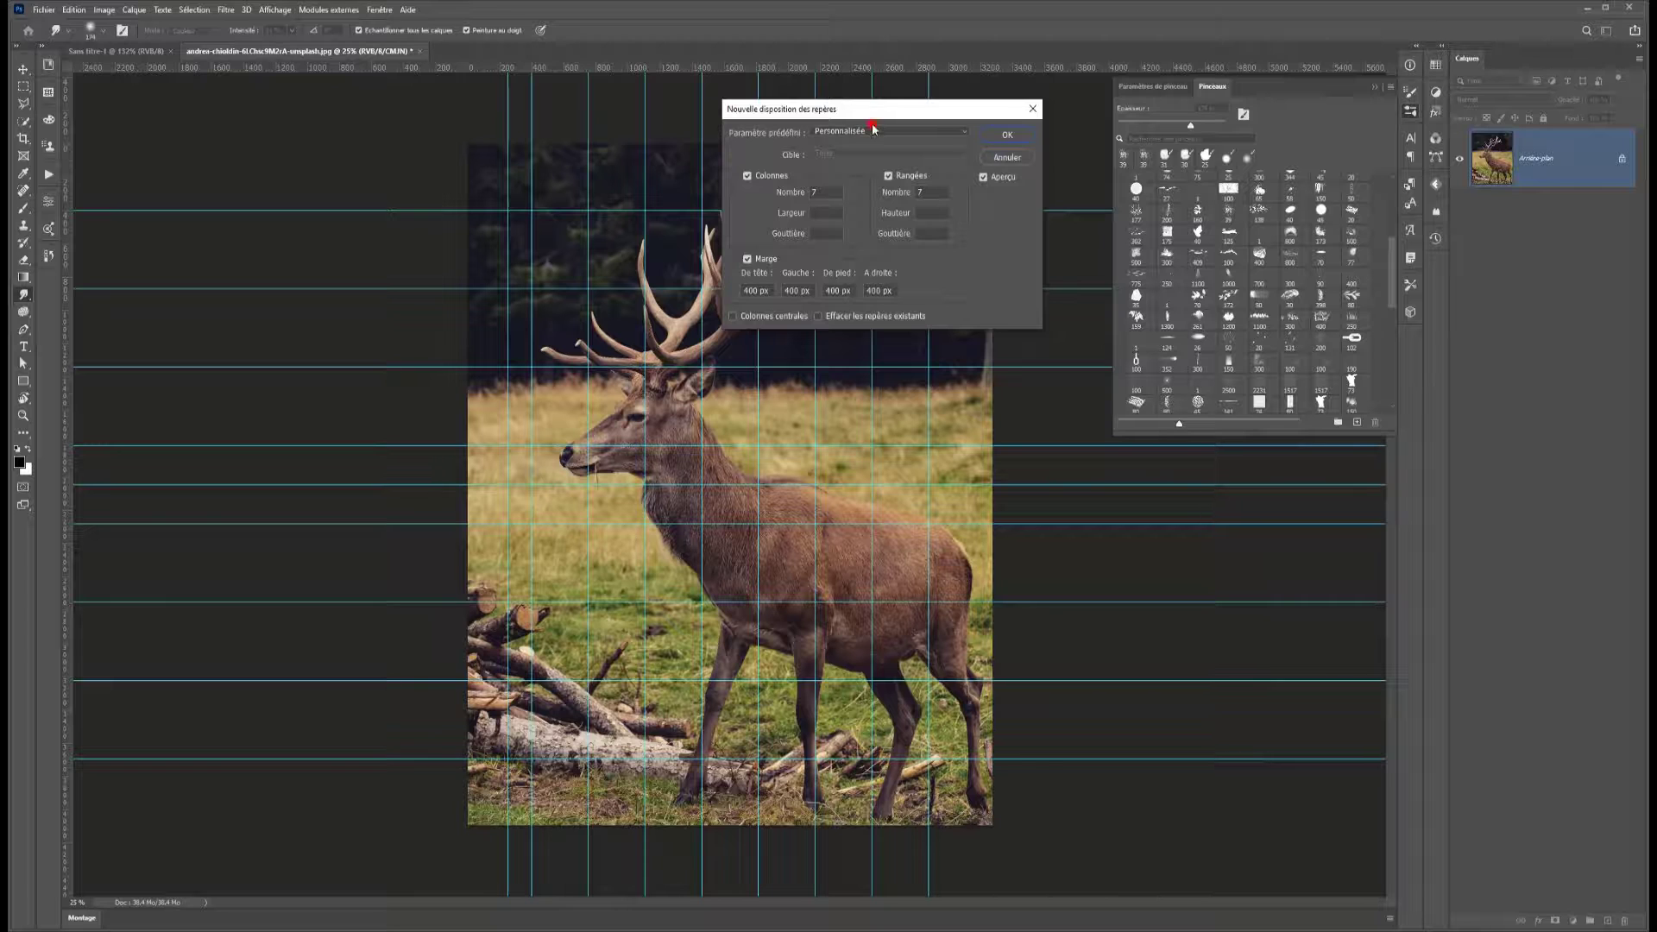
left_click(874, 130)
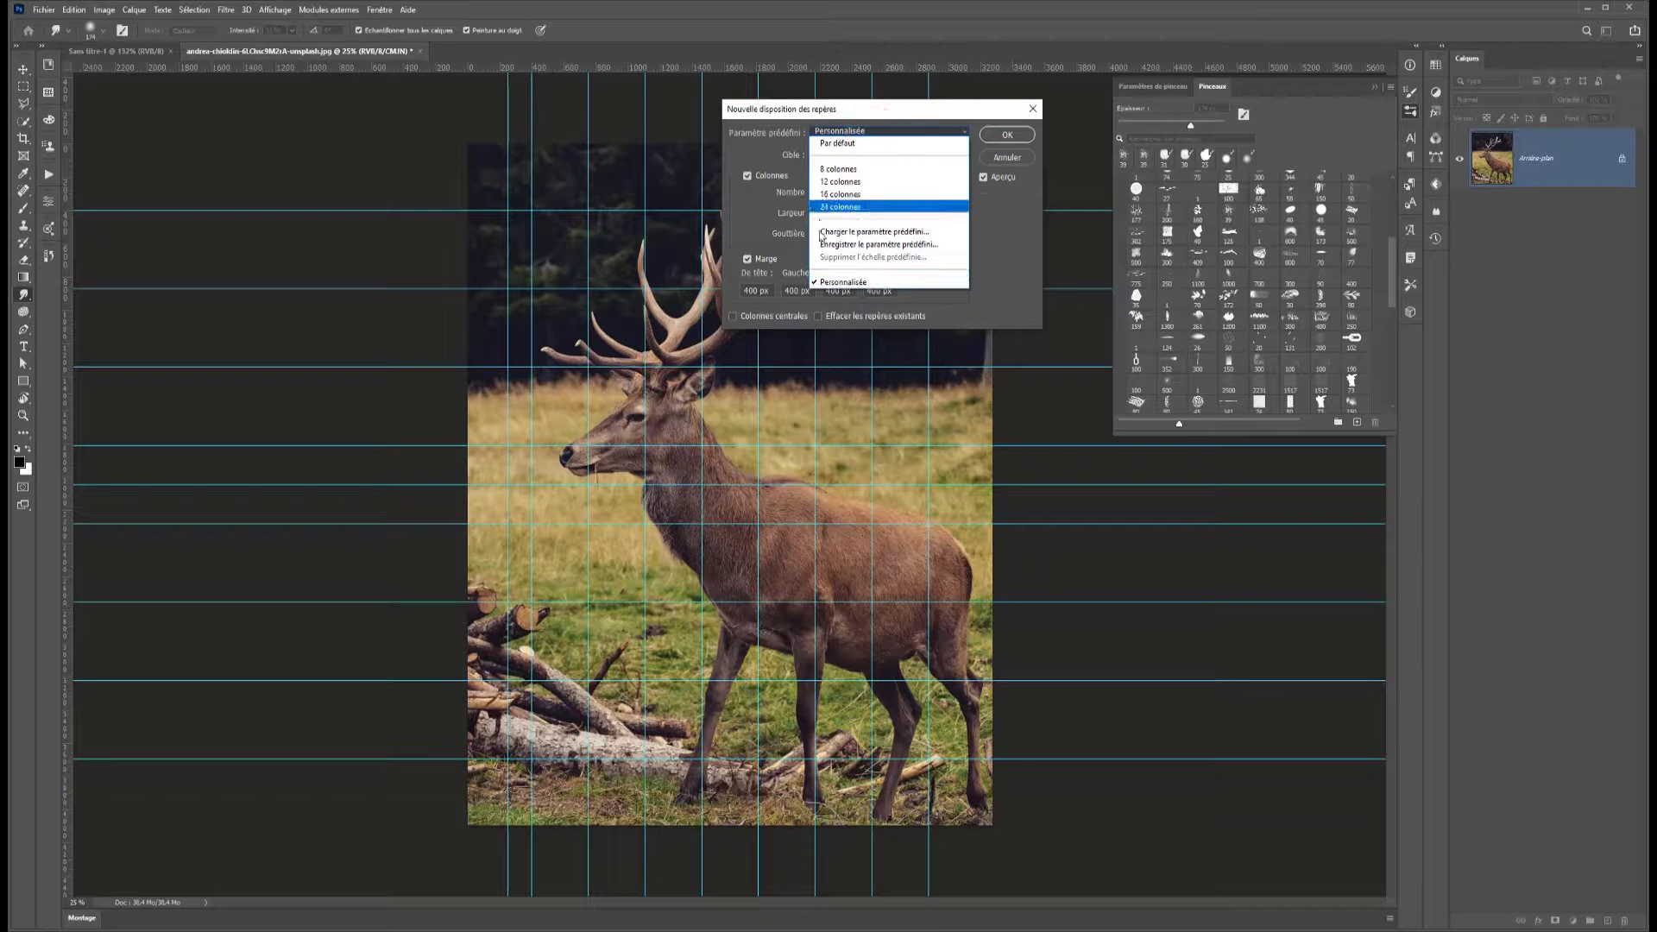
left_click(1022, 221)
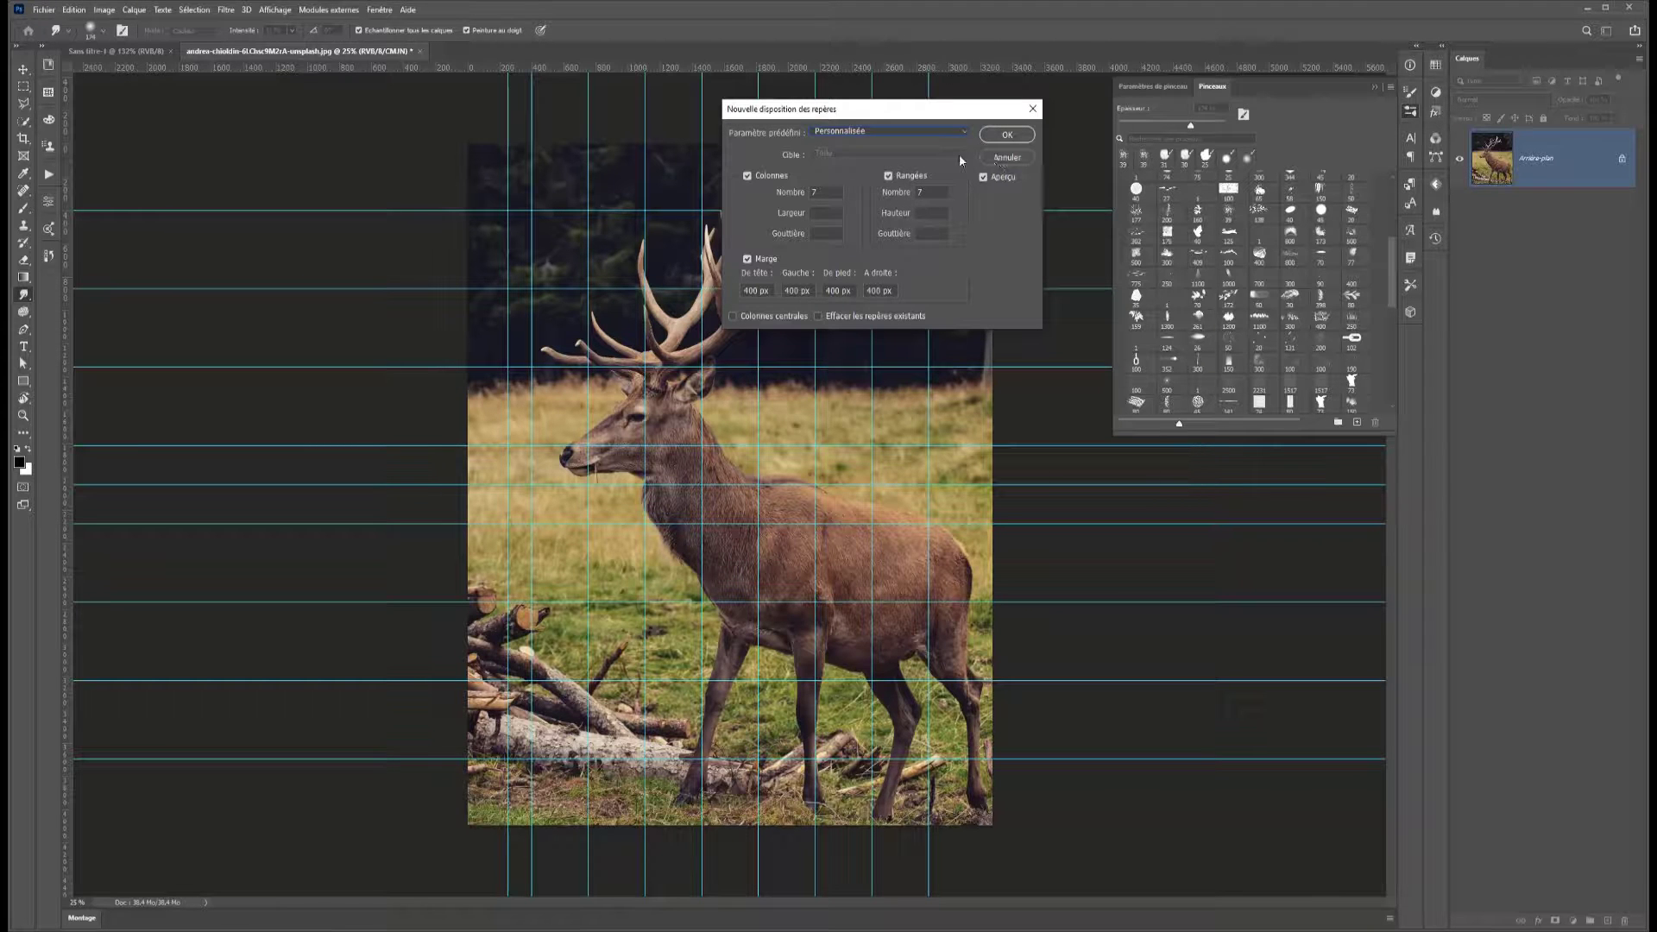
left_click(1001, 158)
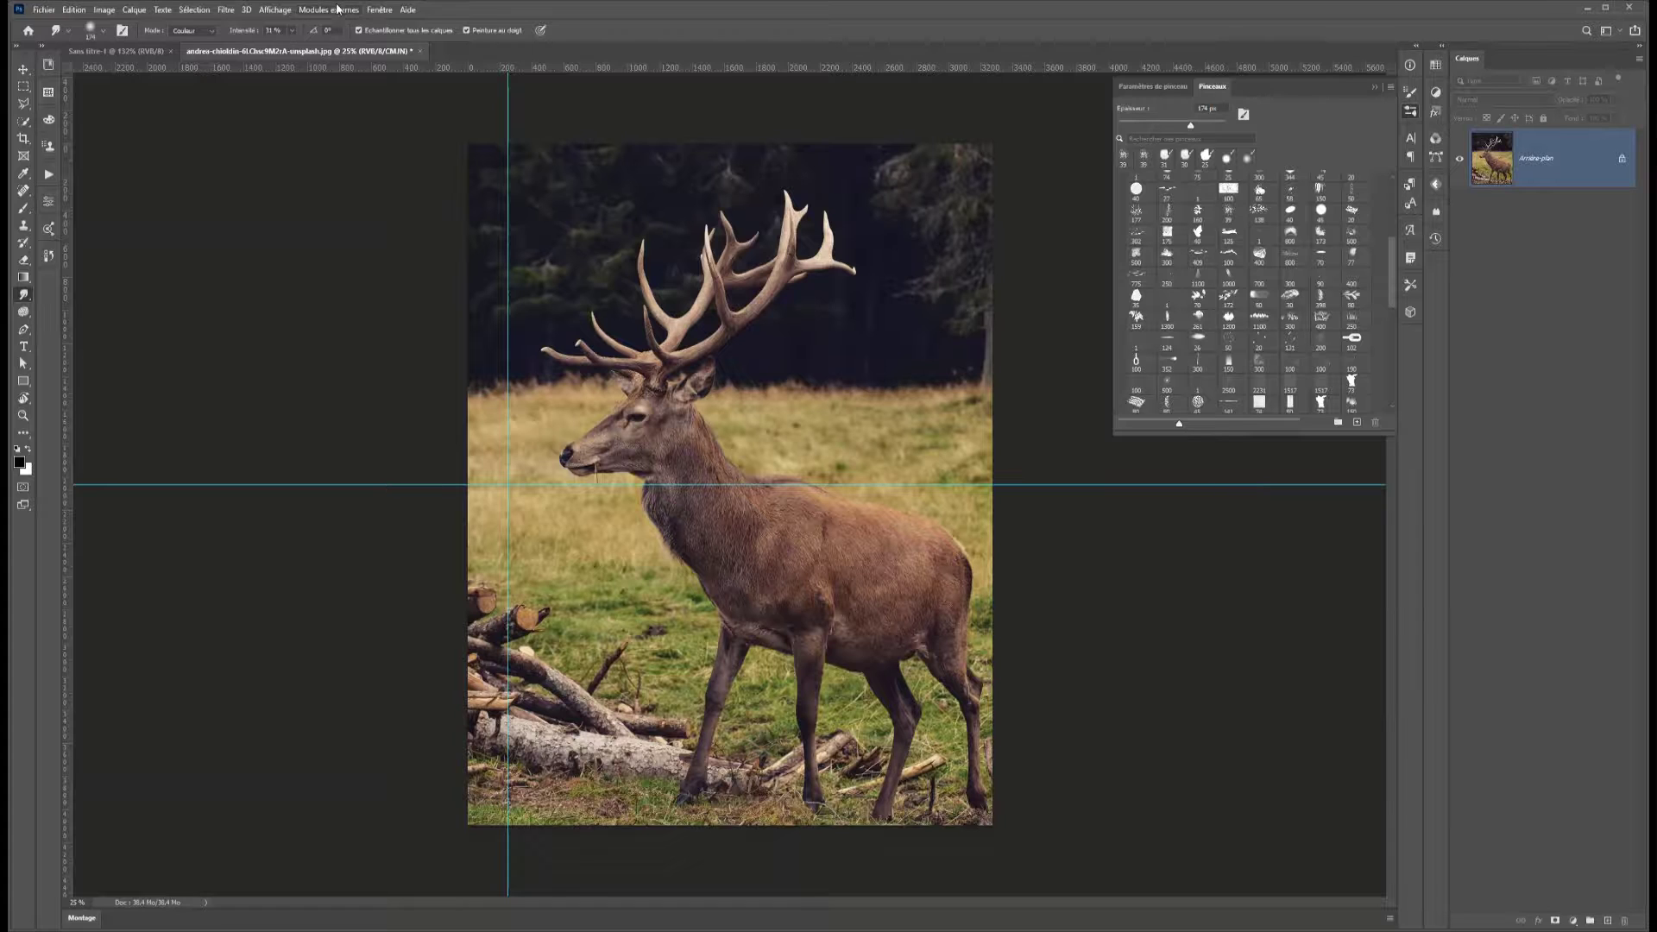
key("alt+a")
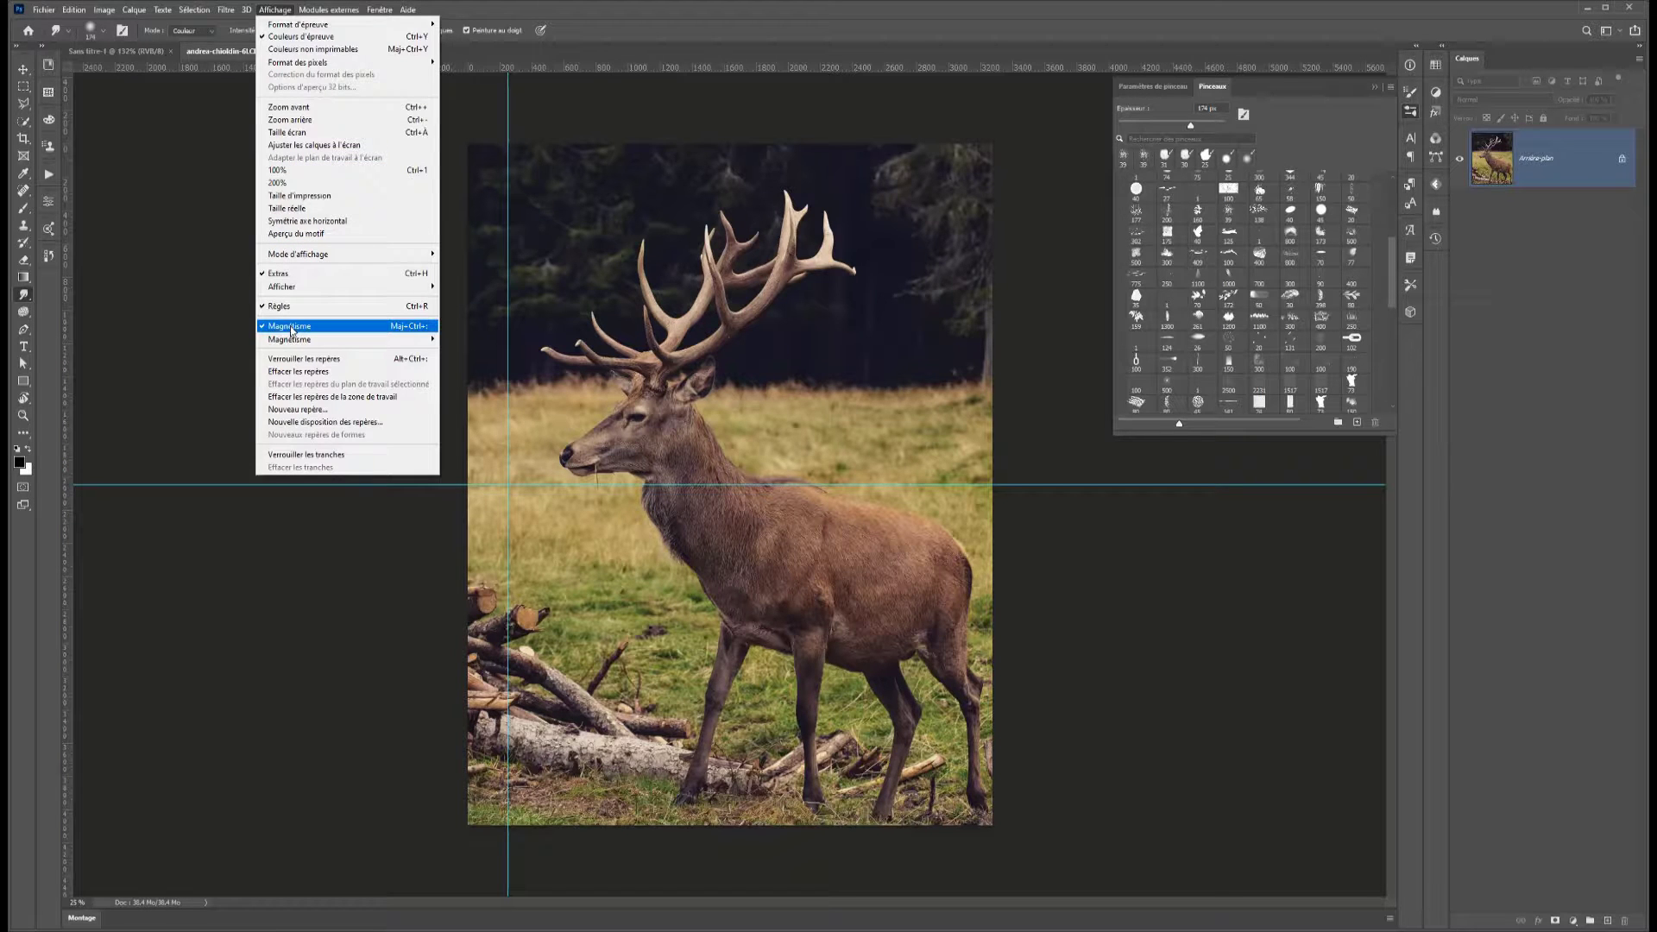
left_click(141, 333)
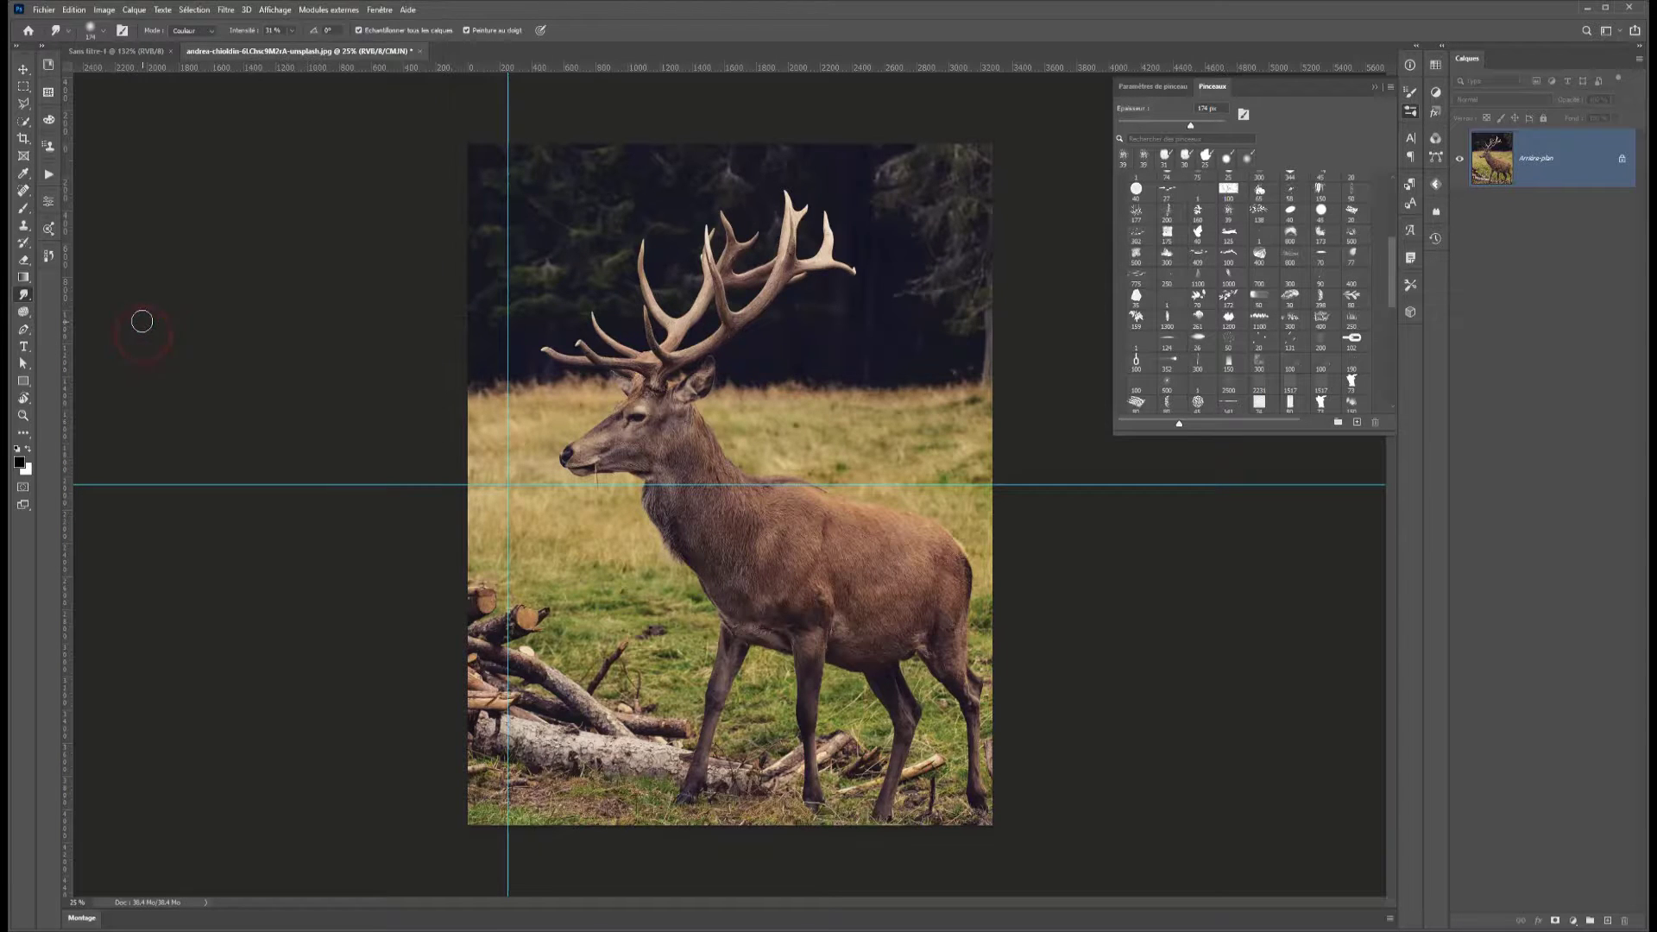